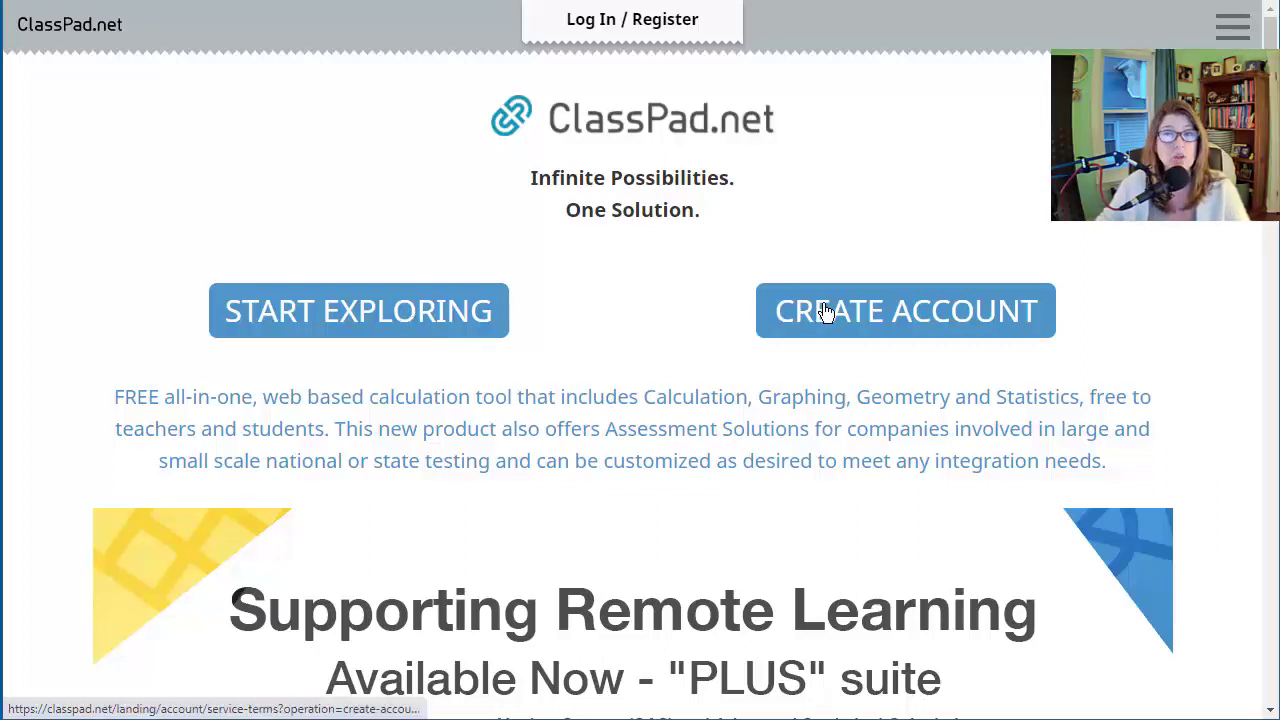
# Start exploring without an account and place an empty Calculate sticky near the upper part of the new paper
pyautogui.click(434, 312)
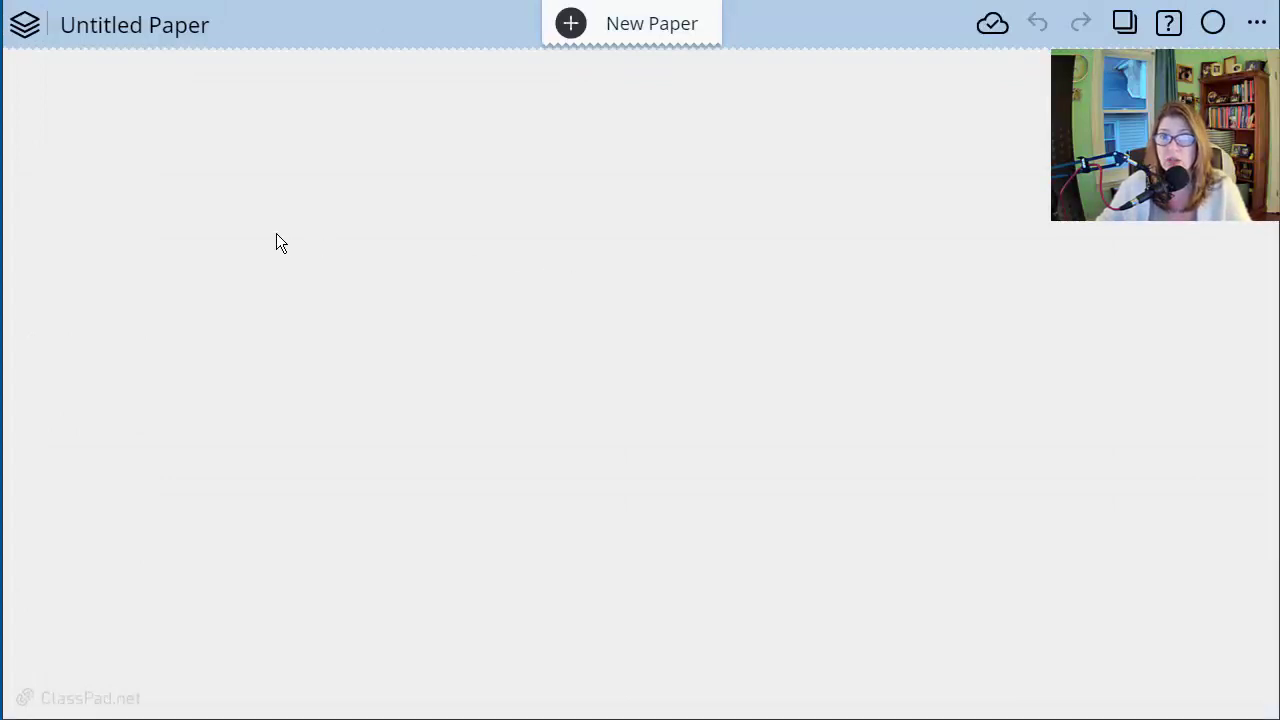
pyautogui.click(217, 183)
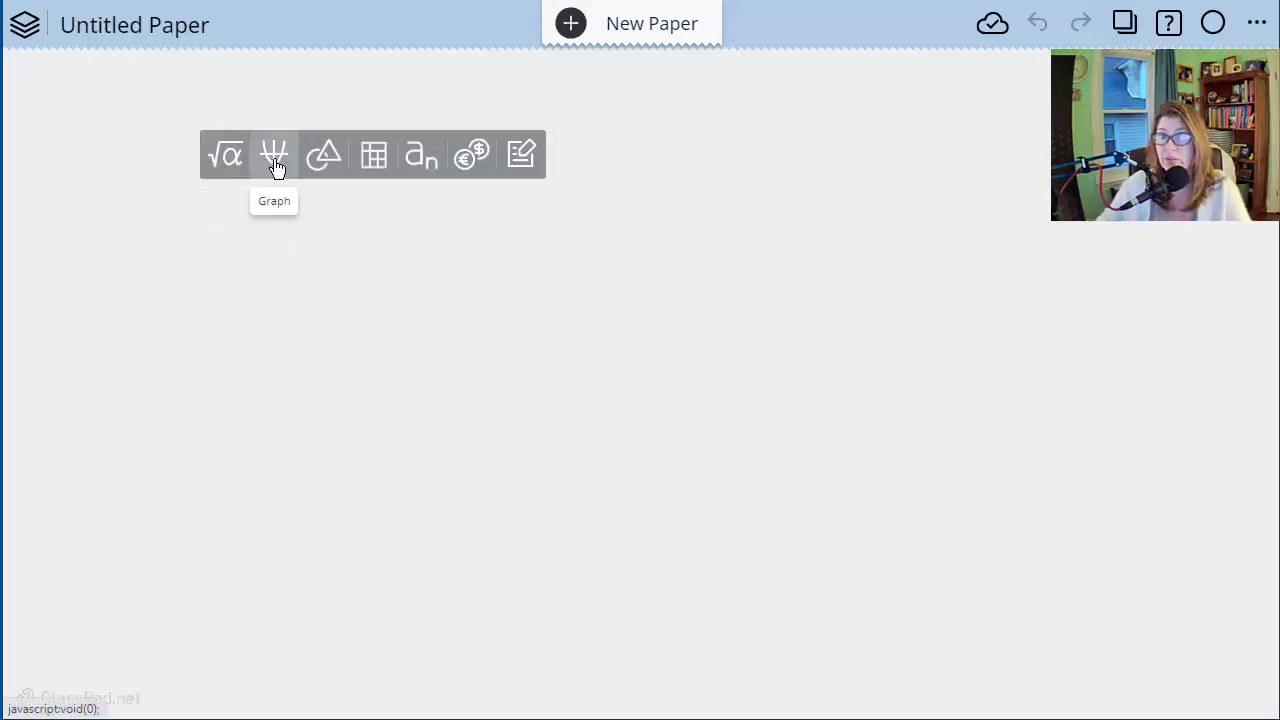
pyautogui.click(223, 164)
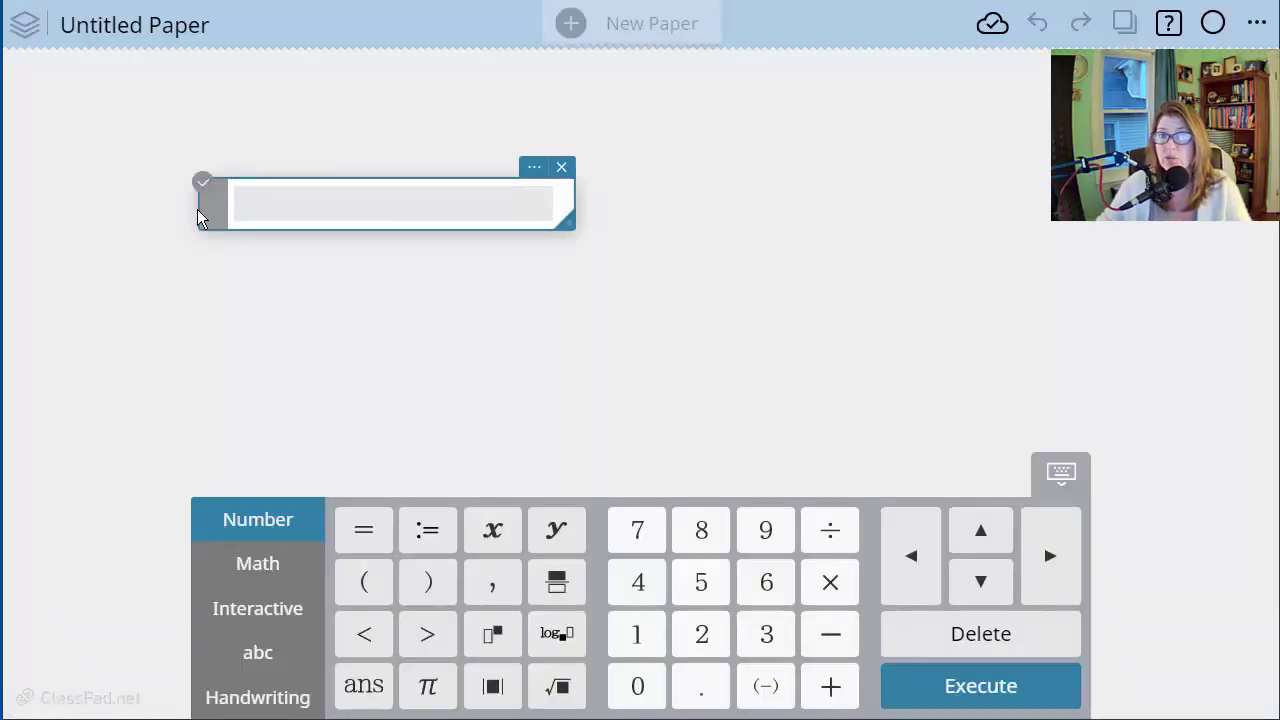
pyautogui.moveTo(210, 222); pyautogui.dragTo(174, 160)
pyautogui.click(340, 284)
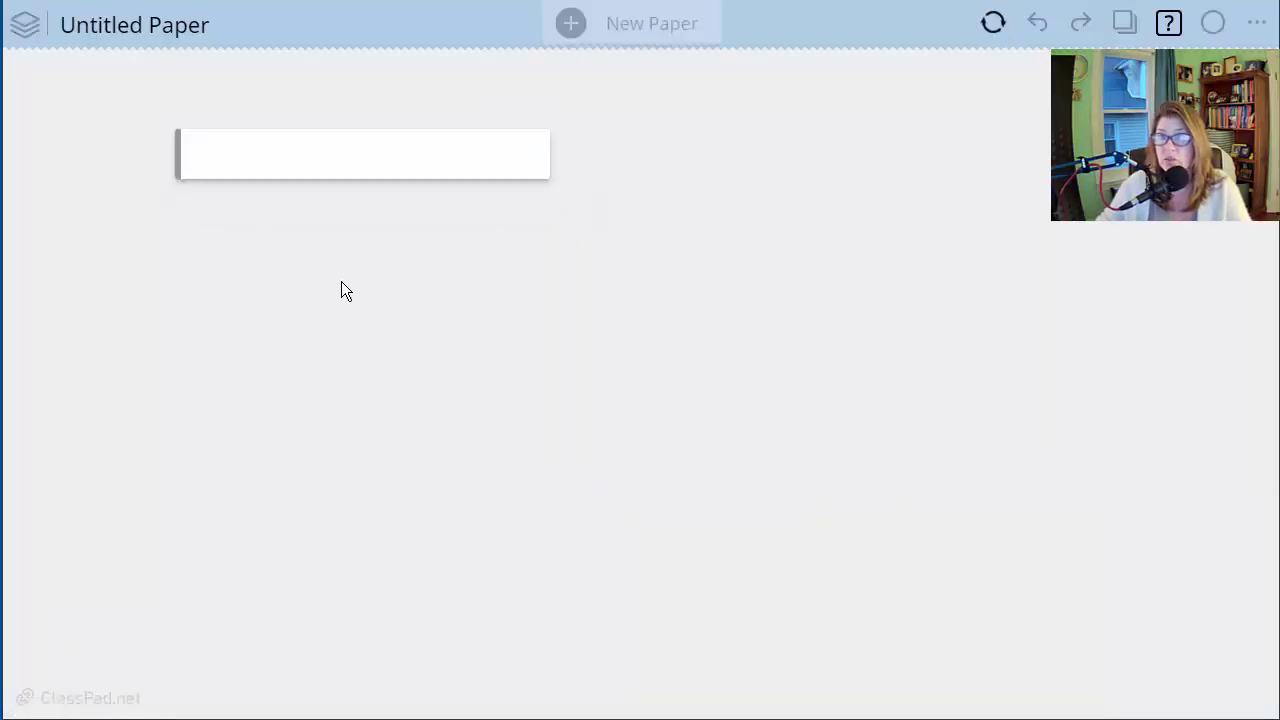
# Add a Graph sticky below the Calculate sticky and a Geometry sticky beside the graph
pyautogui.click(351, 263)
pyautogui.click(396, 234)
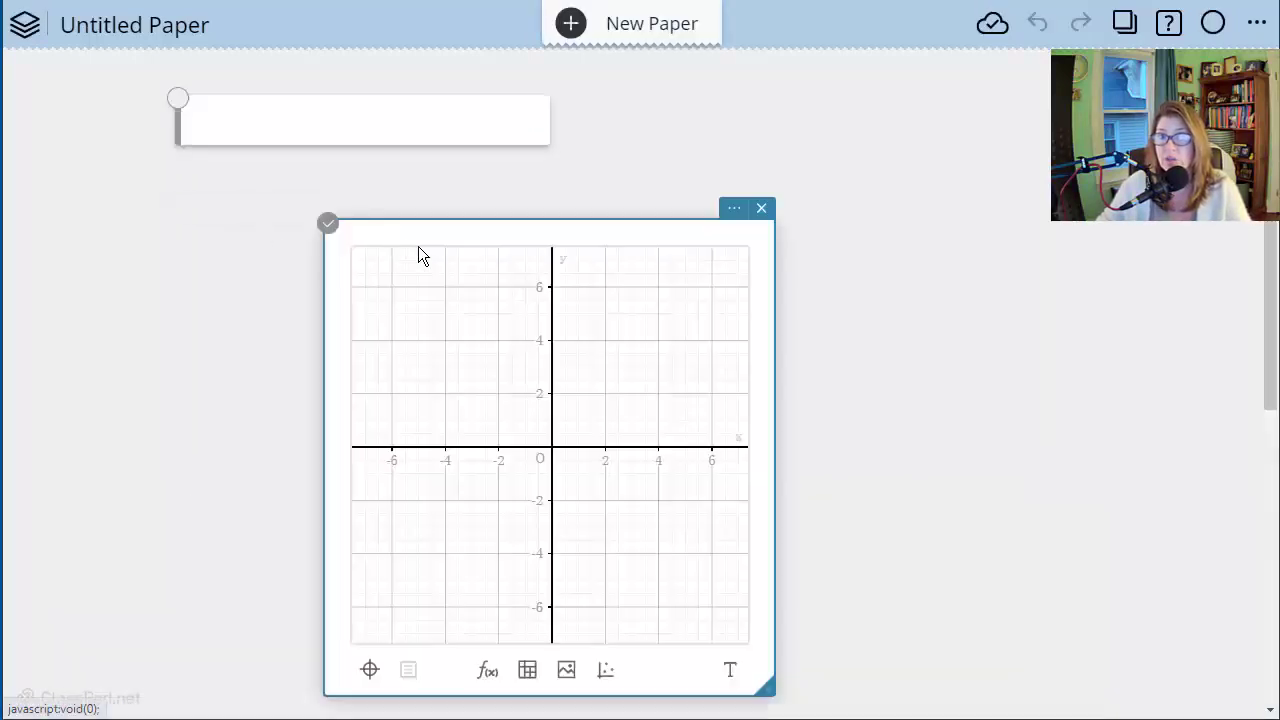
pyautogui.click(755, 146)
pyautogui.click(758, 145)
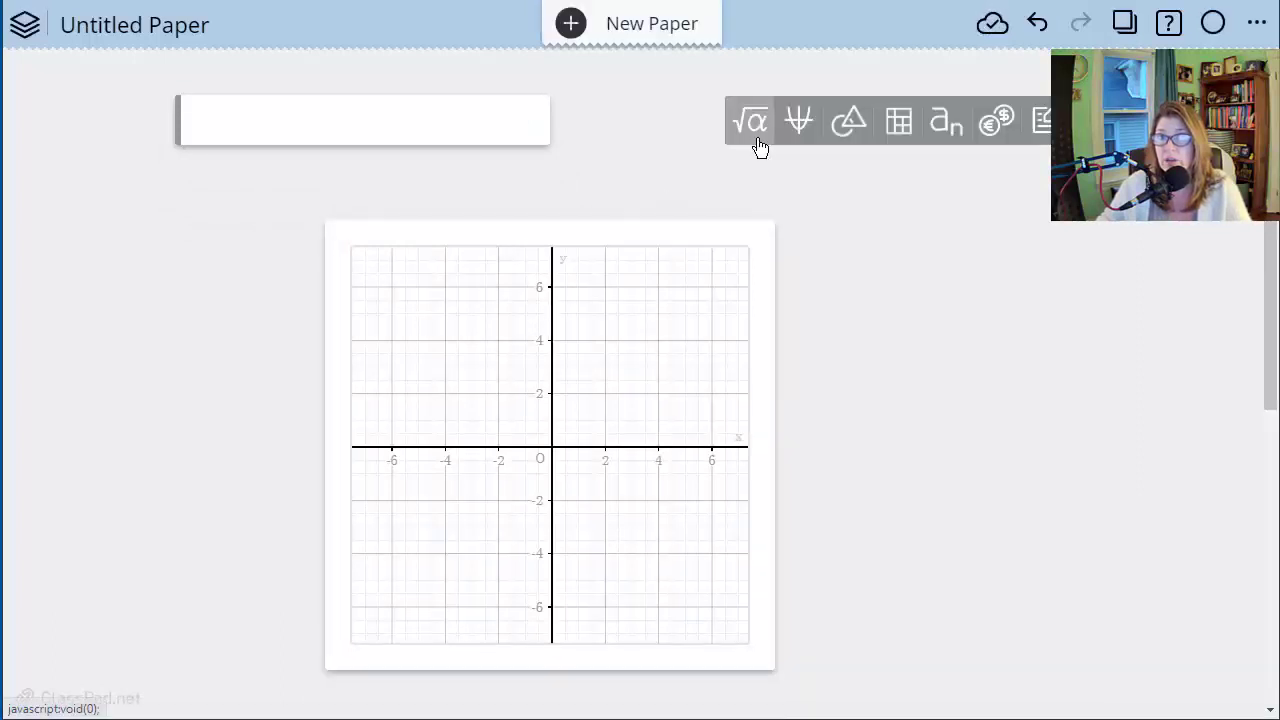
pyautogui.click(849, 121)
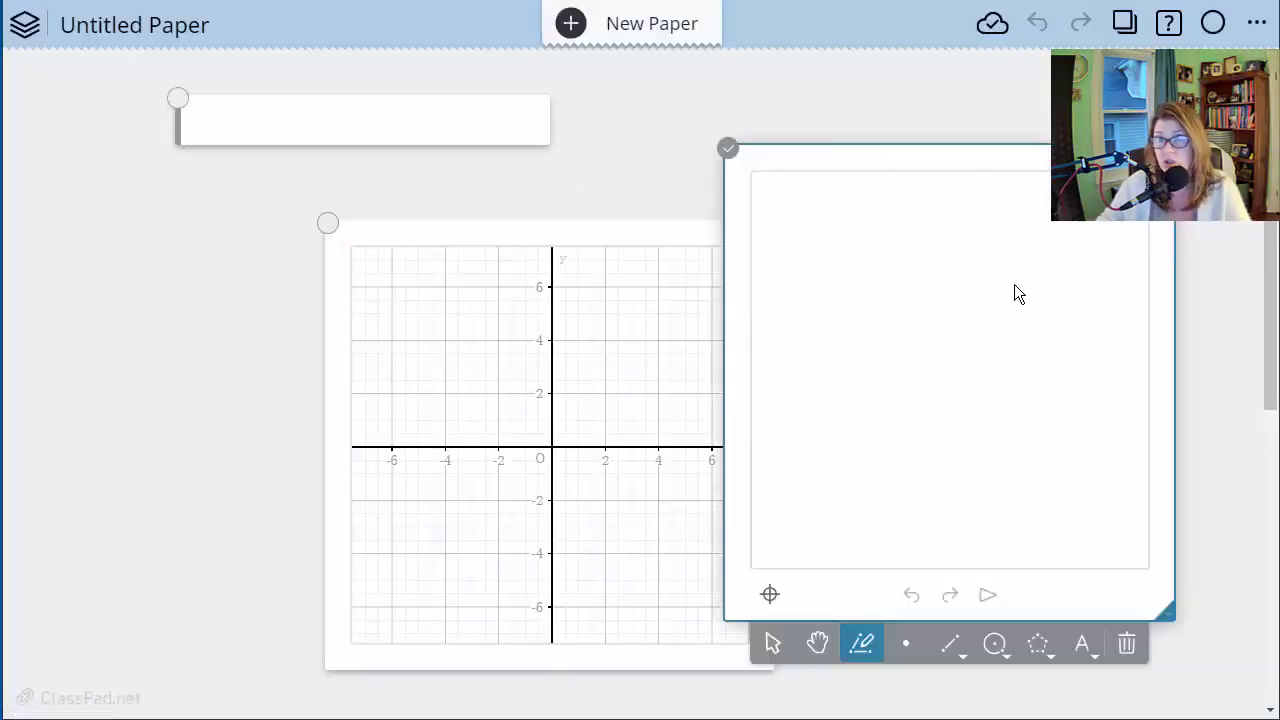
# Add a Statistics table sticky and rearrange the stickies on the paper
pyautogui.click(646, 93)
pyautogui.click(654, 94)
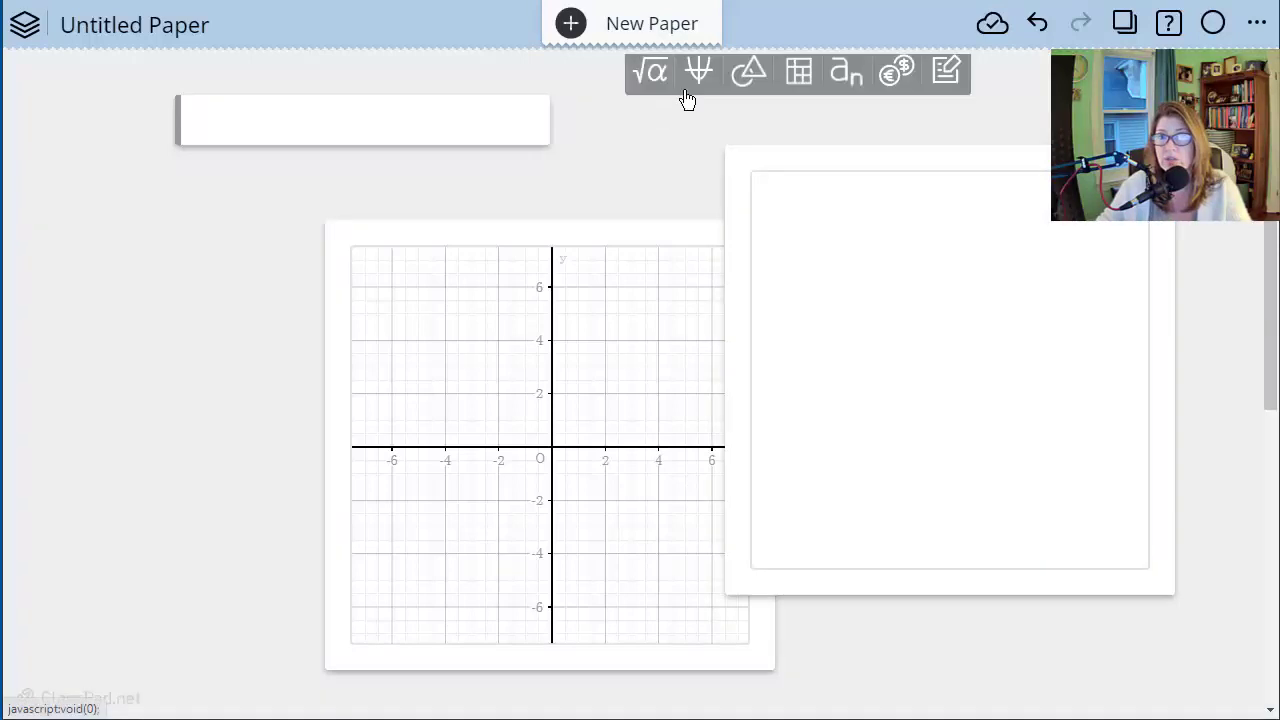
pyautogui.click(800, 84)
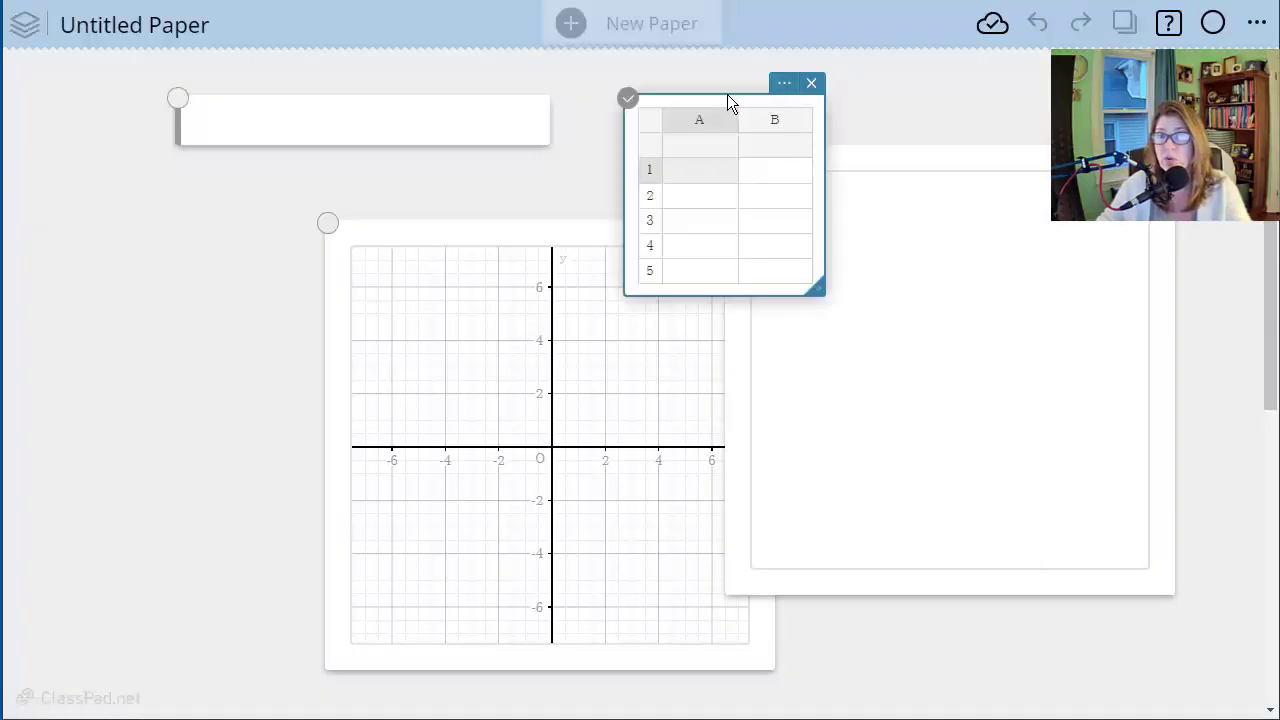
pyautogui.moveTo(785, 81); pyautogui.dragTo(213, 257)
pyautogui.moveTo(532, 234); pyautogui.dragTo(449, 220)
pyautogui.moveTo(814, 220); pyautogui.dragTo(831, 366)
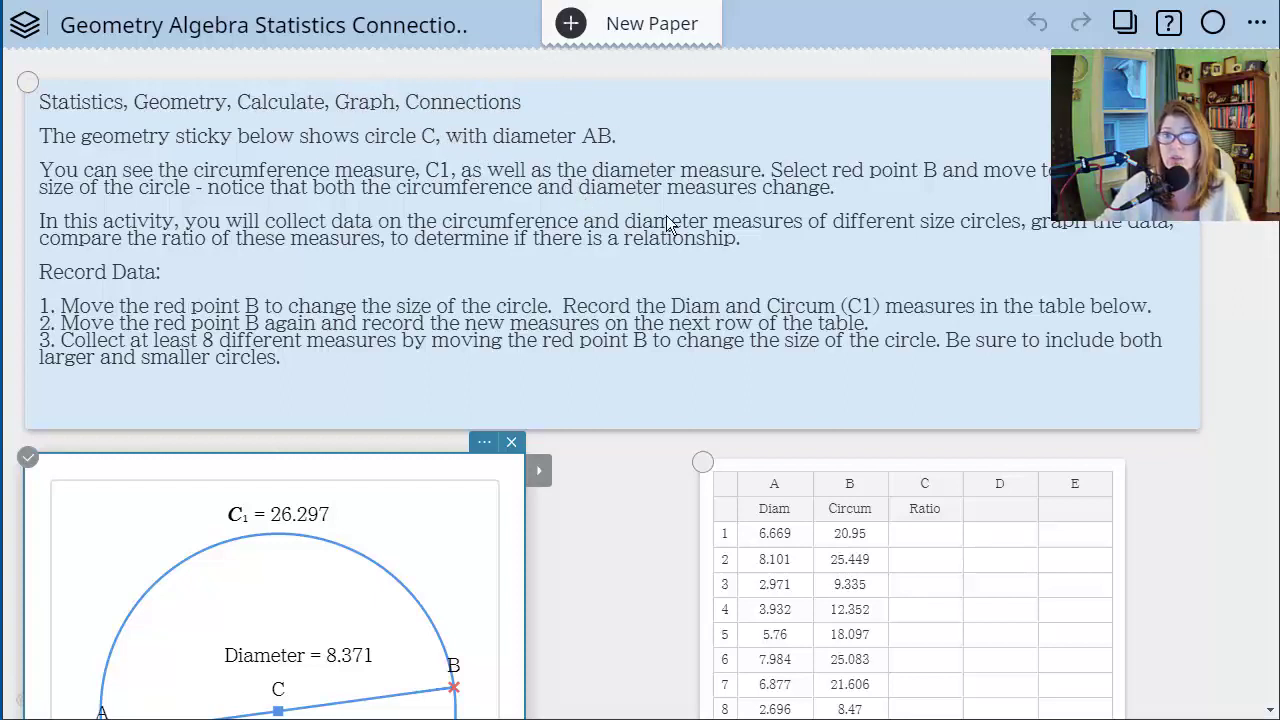
# Move red point B in the Geometry Algebra Statistics activity so the circle's diameter becomes about 7.92
pyautogui.scroll(-5, 549, 292)
pyautogui.scroll(-10, 550, 290)
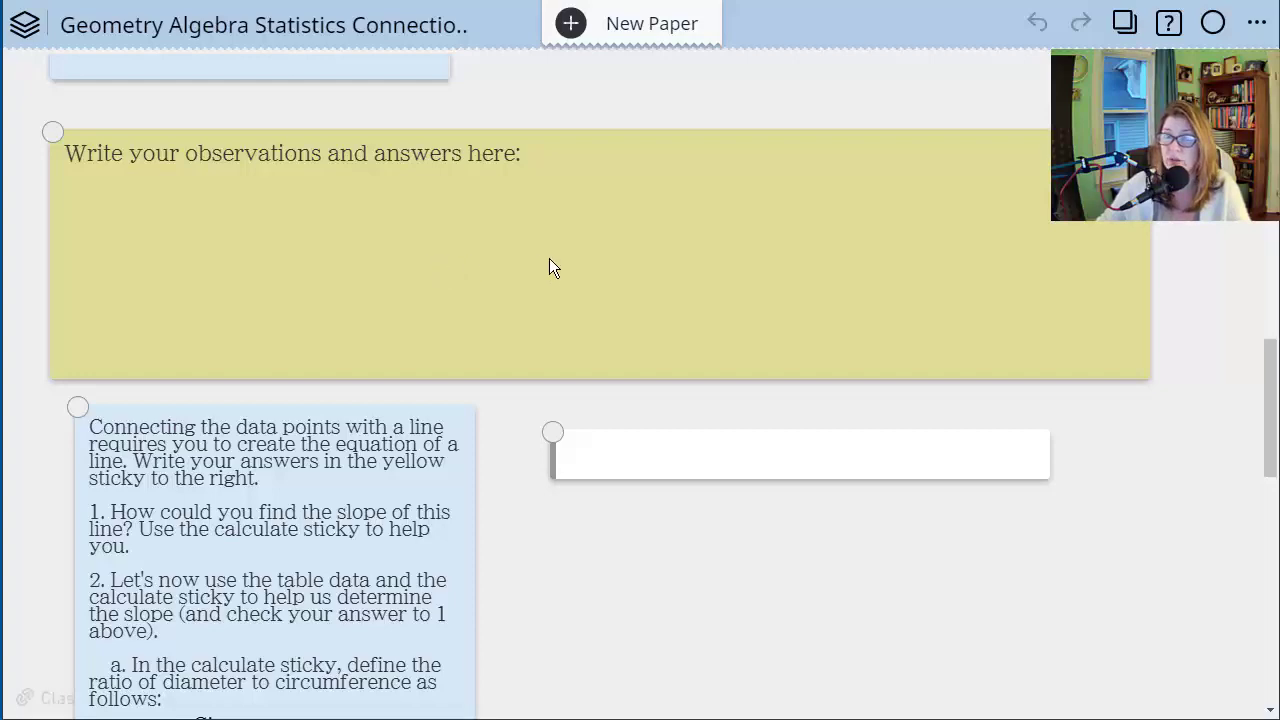
pyautogui.scroll(10, 551, 258)
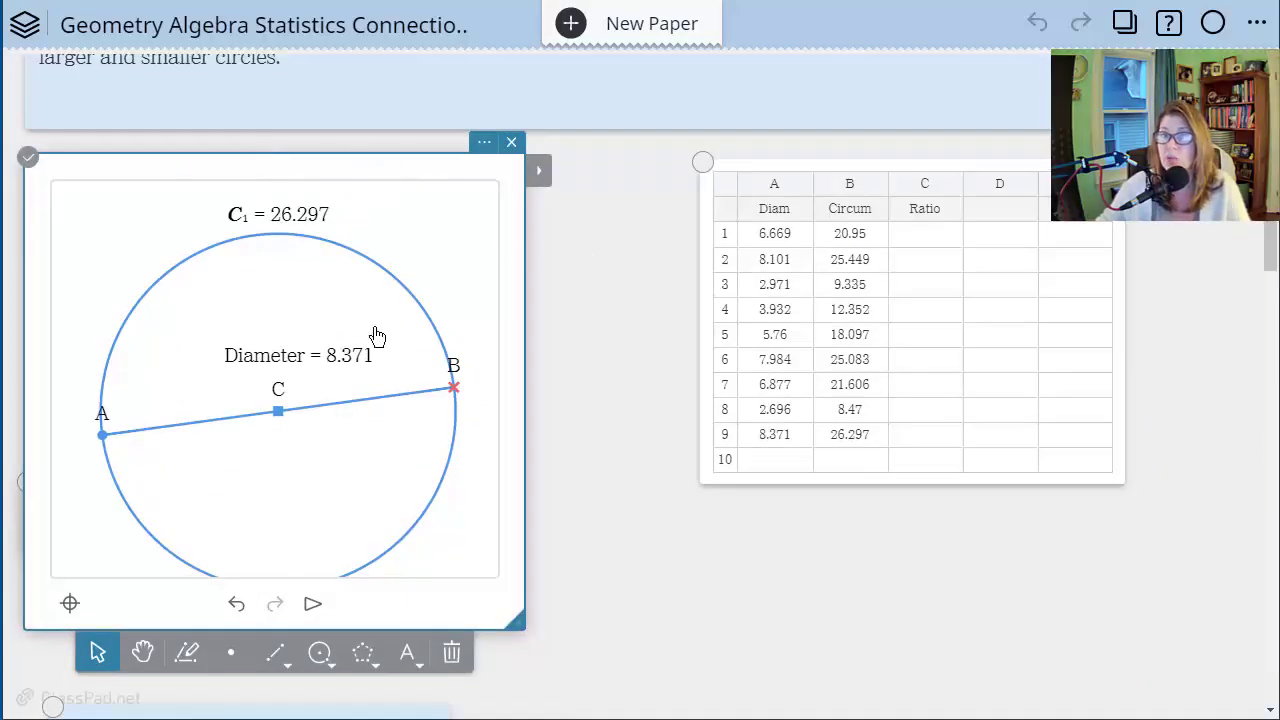
pyautogui.moveTo(454, 397); pyautogui.dragTo(425, 343)
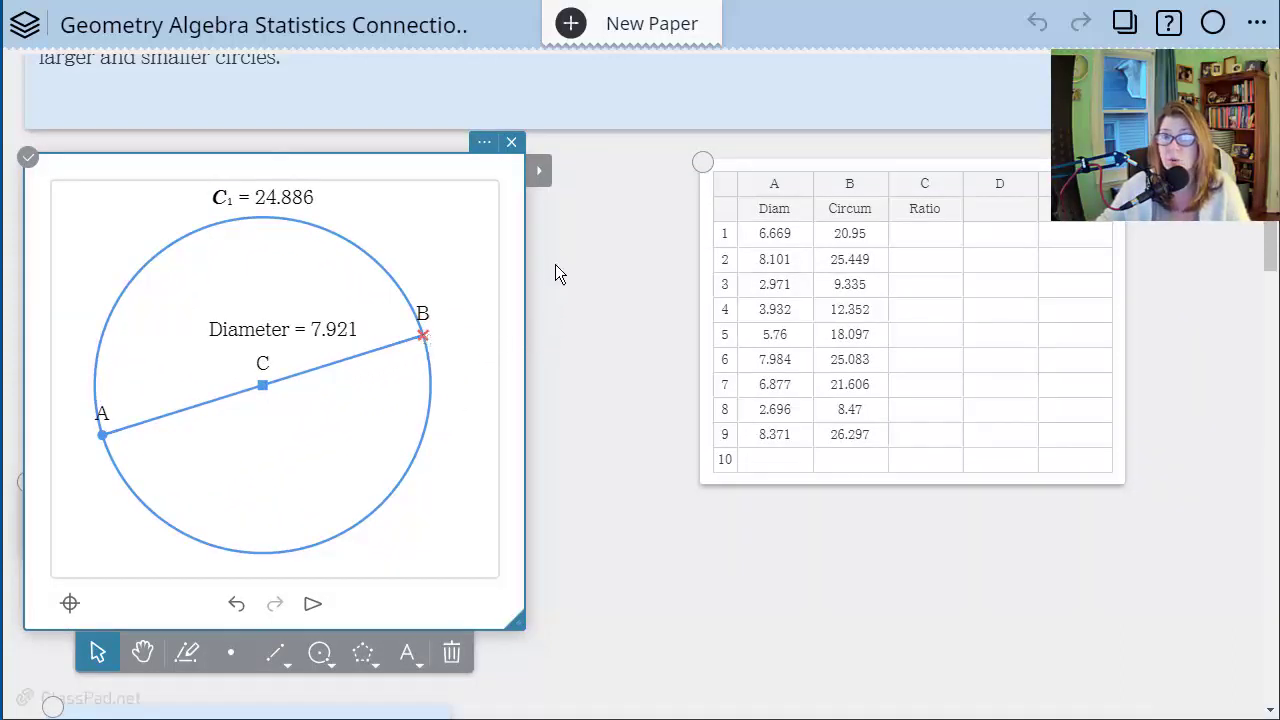
# Examine the measurement options of the geometry sticky containing circle C
pyautogui.click(540, 184)
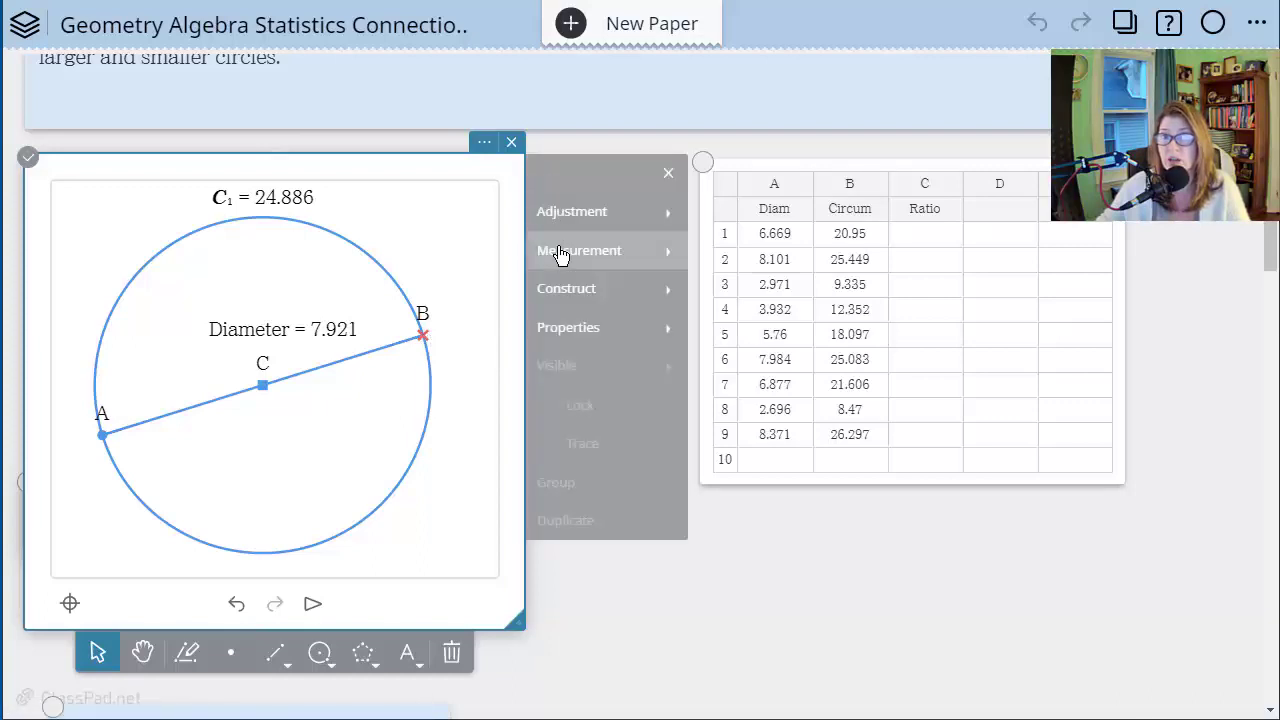
pyautogui.click(560, 251)
pyautogui.click(1114, 588)
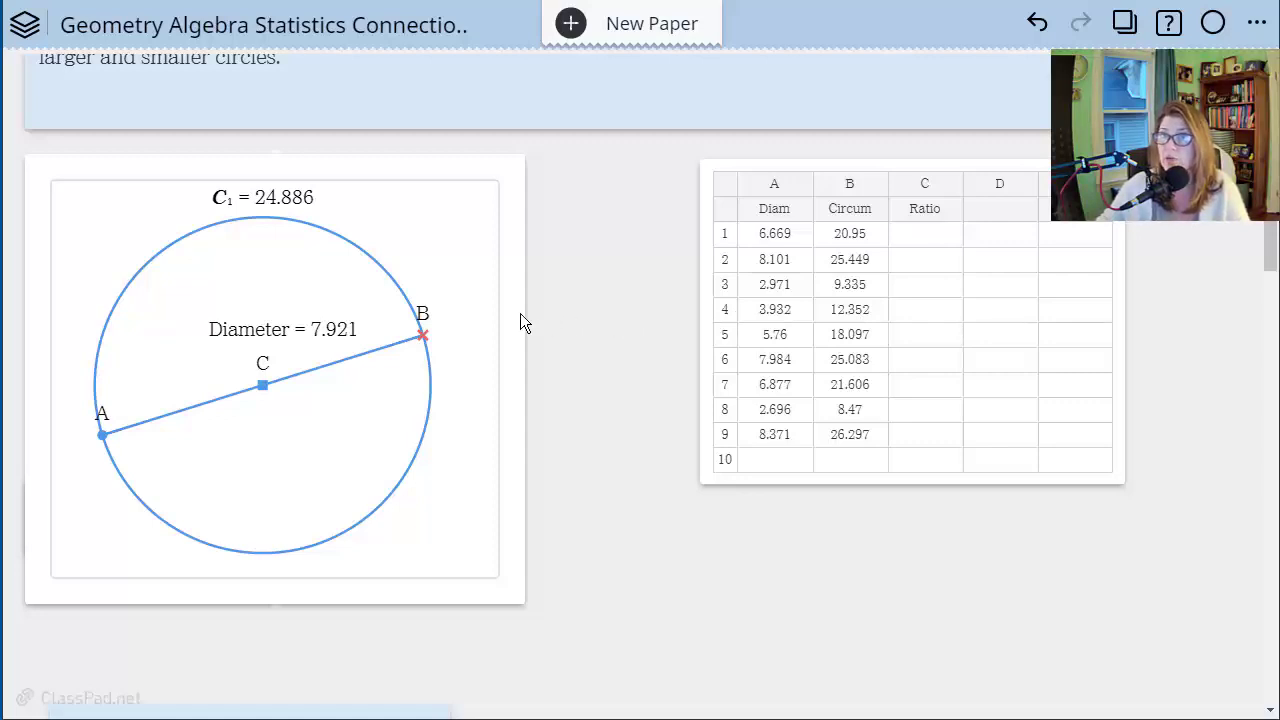
# Move point B to a diameter of about 7.6 and record Diam 7.606 and Circum 23.894 in table row 10
pyautogui.click(422, 335)
pyautogui.moveTo(422, 335); pyautogui.dragTo(420, 369)
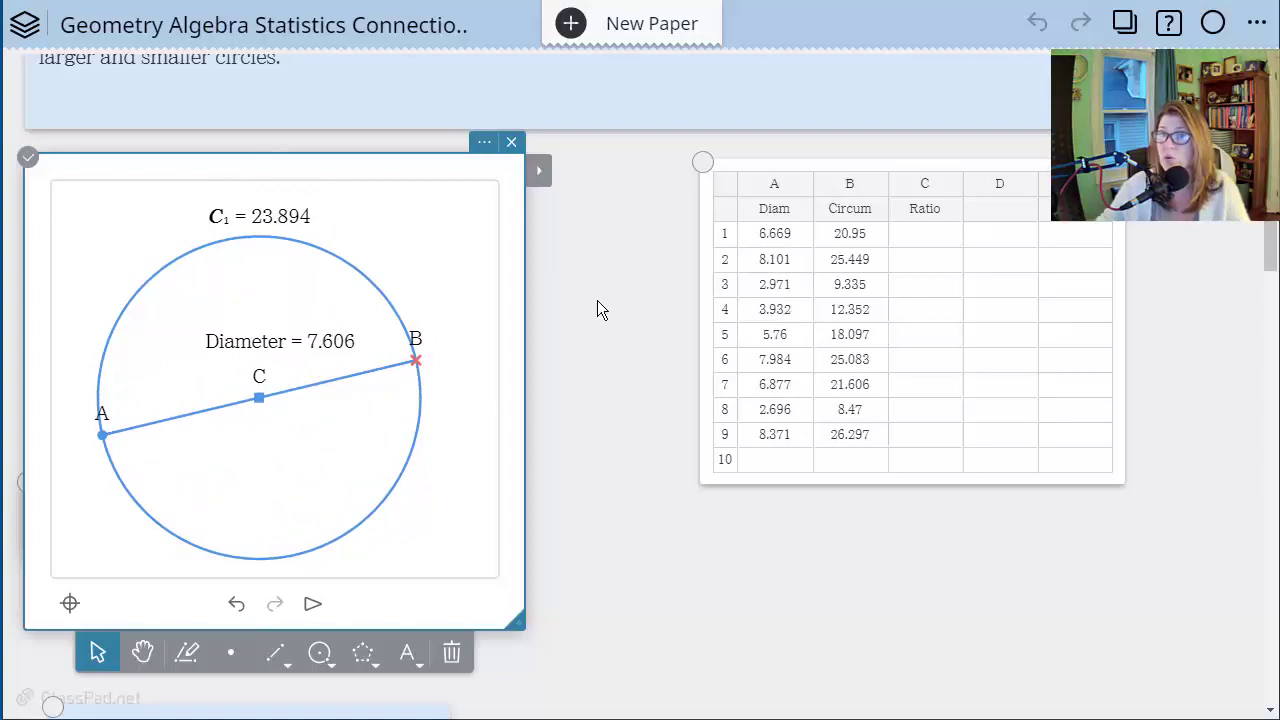
pyautogui.click(780, 458)
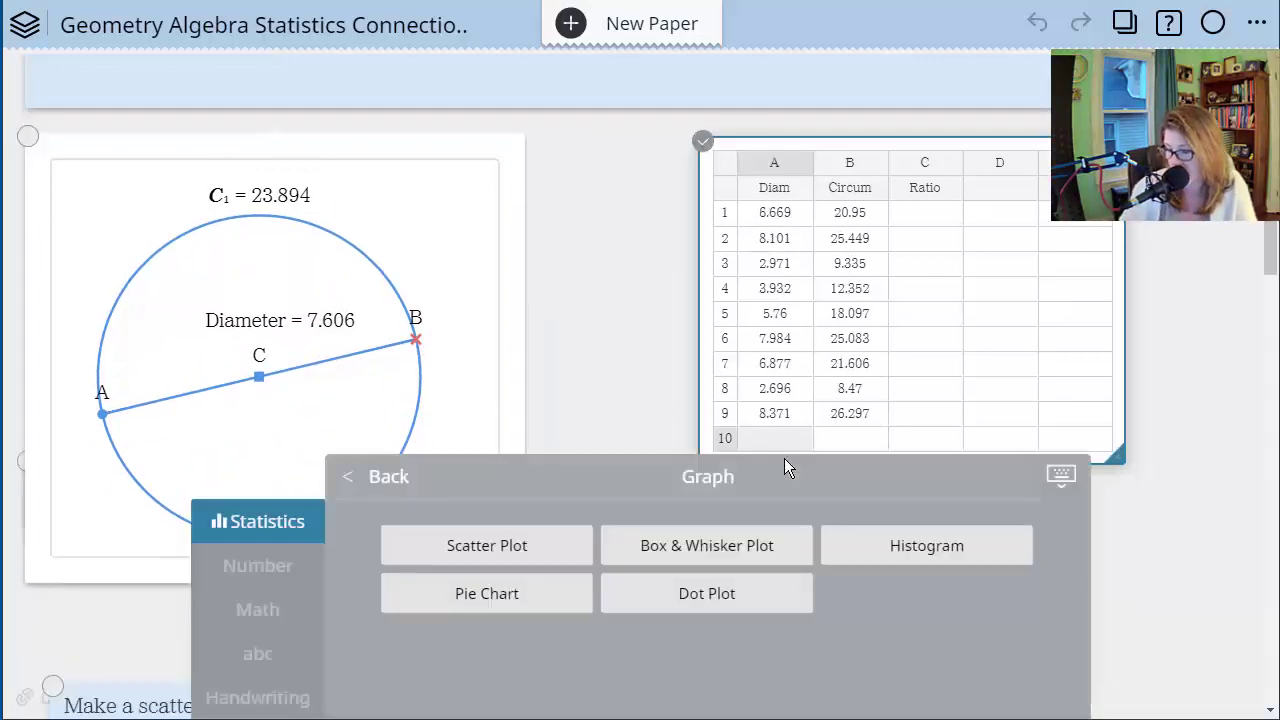
pyautogui.write('7.606')
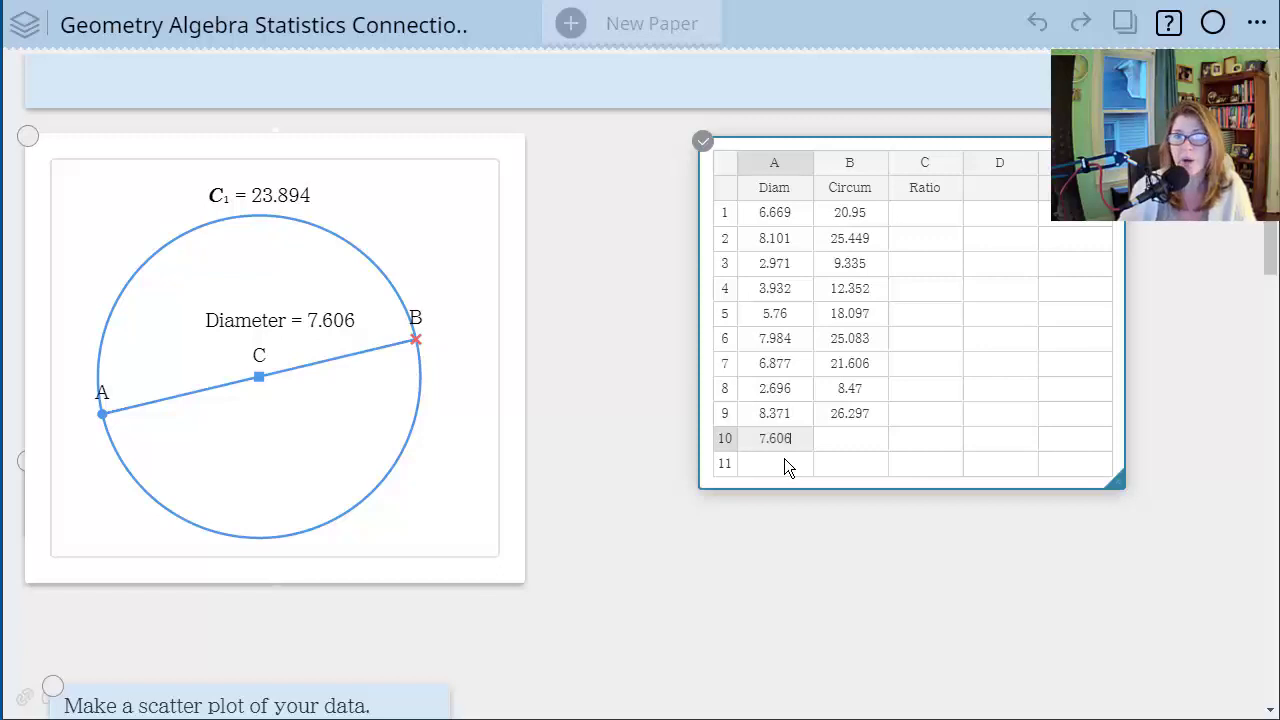
pyautogui.click(851, 446)
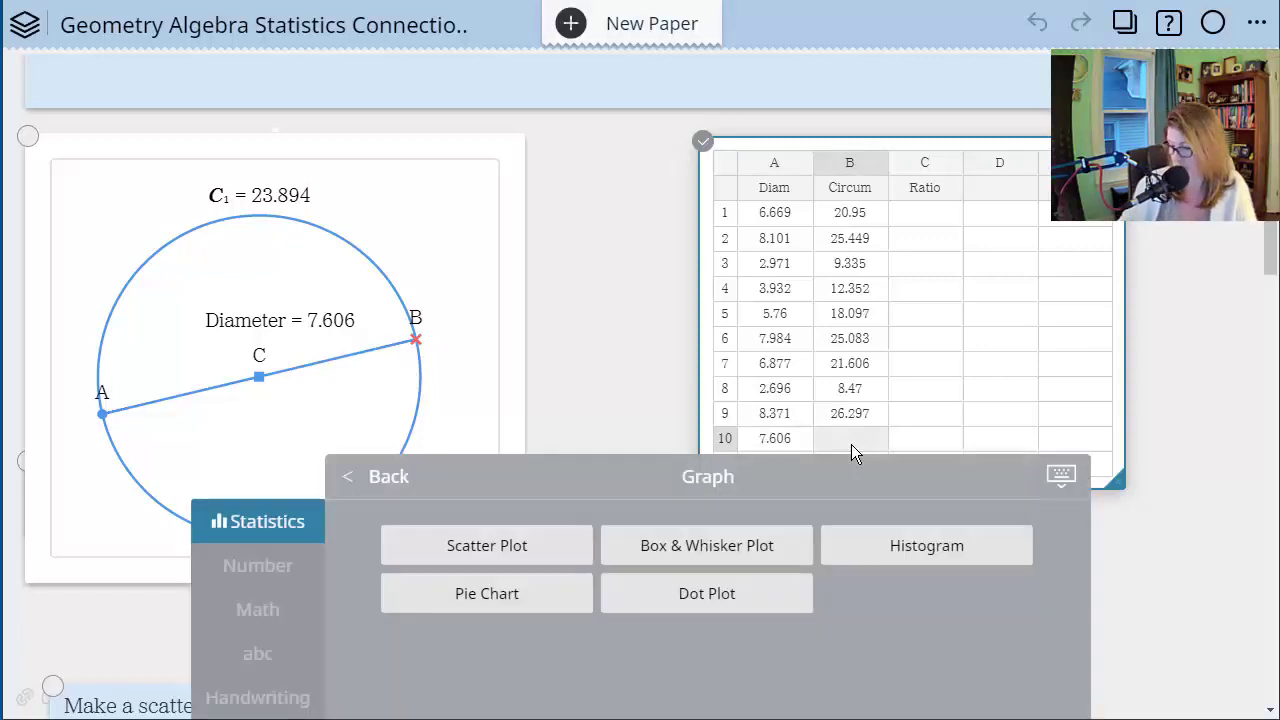
pyautogui.write('23.89')
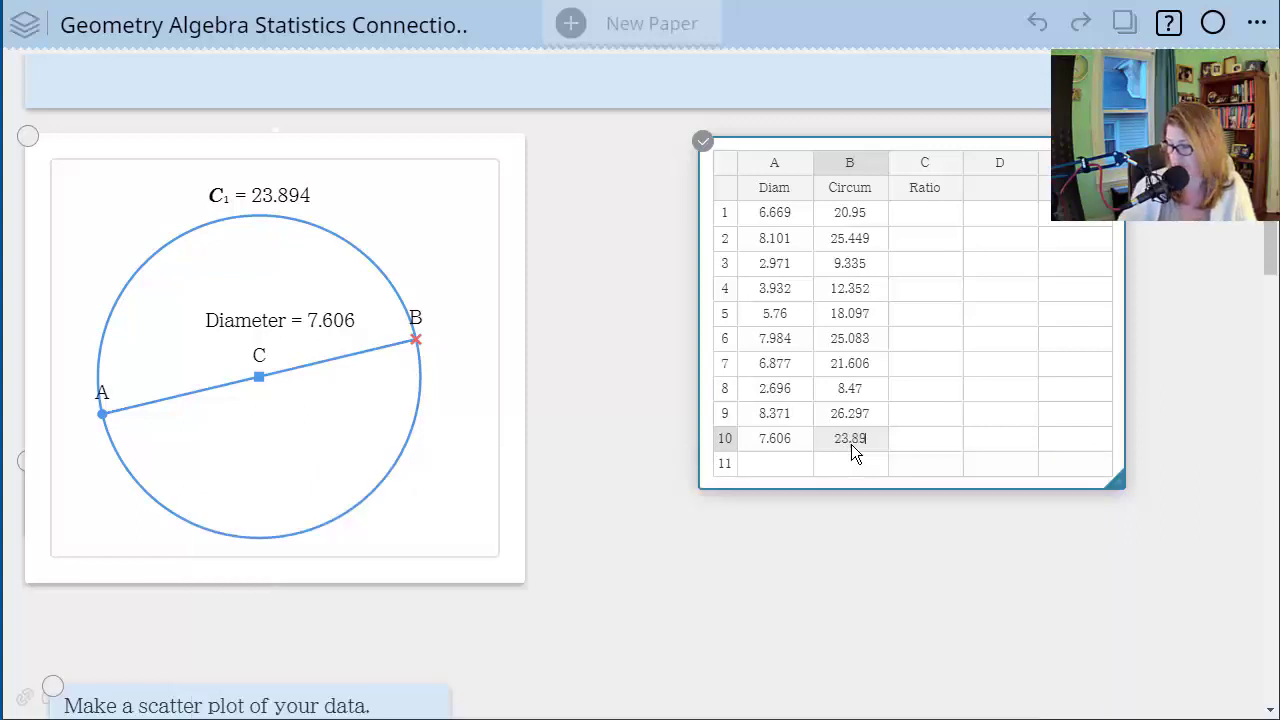
pyautogui.write('4')
pyautogui.press('Return')
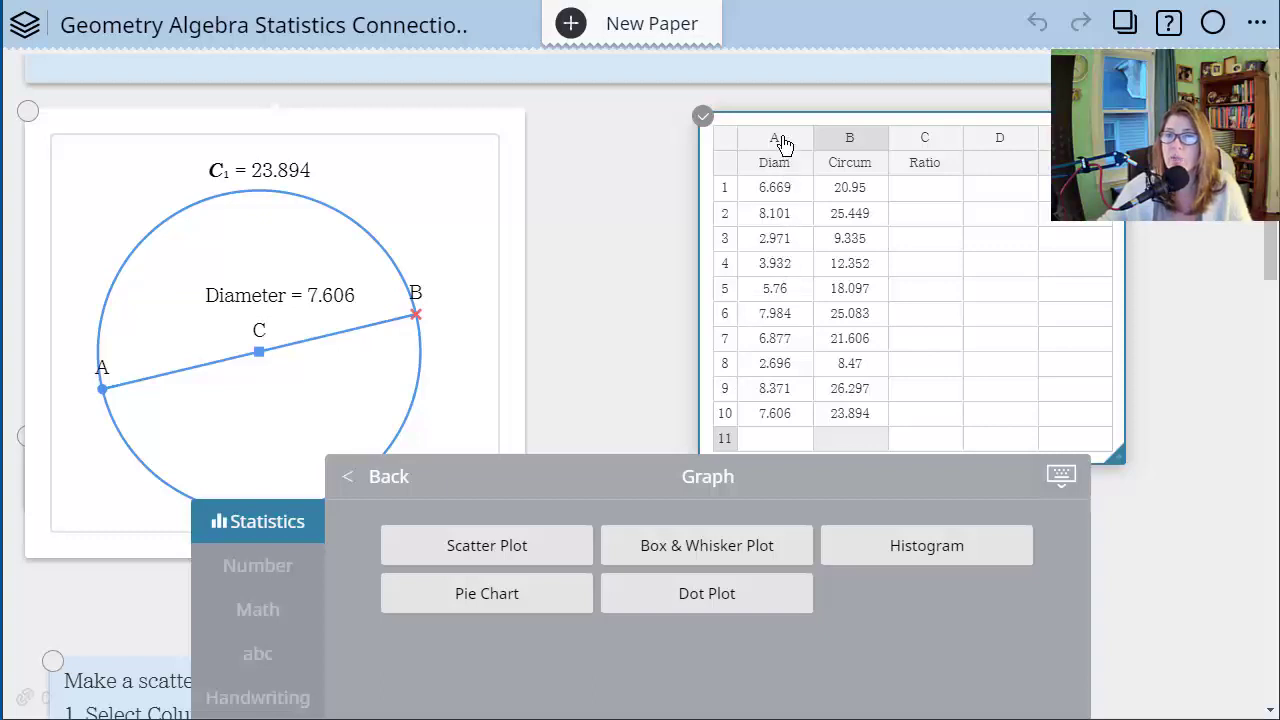
# Create a scatter plot from the Diam and Circum columns of the table
pyautogui.click(389, 477)
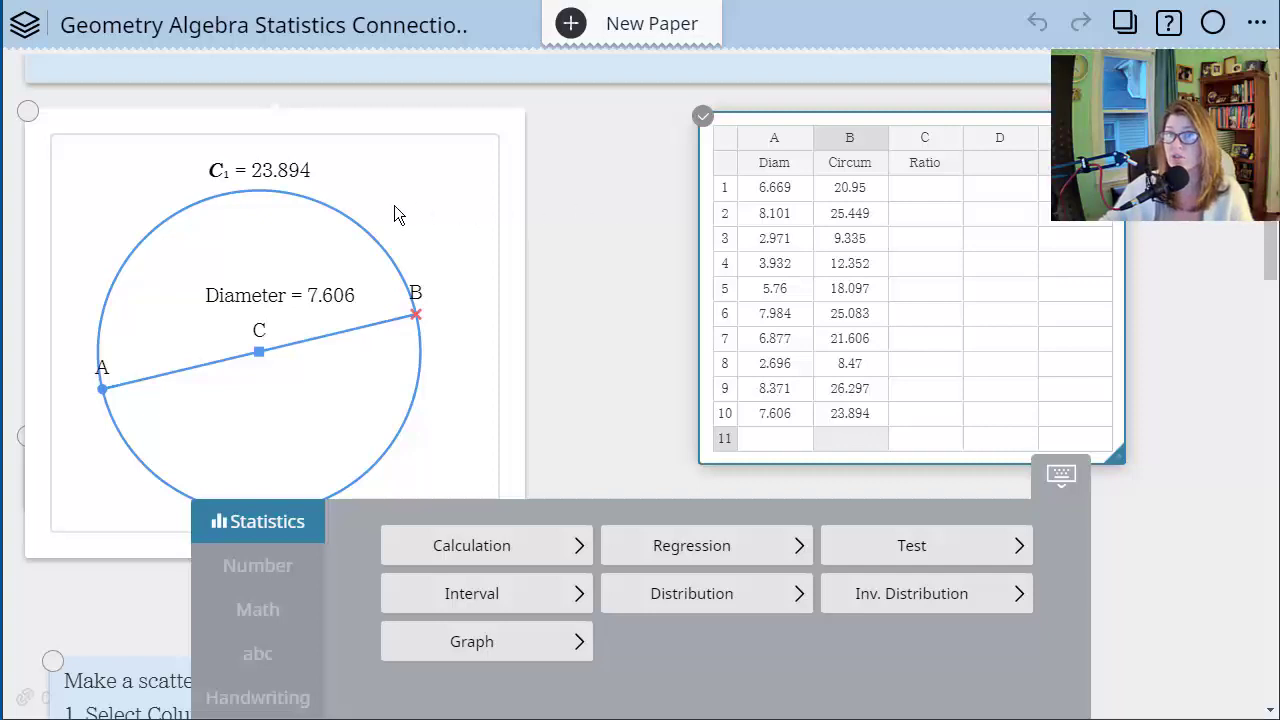
pyautogui.click(788, 147)
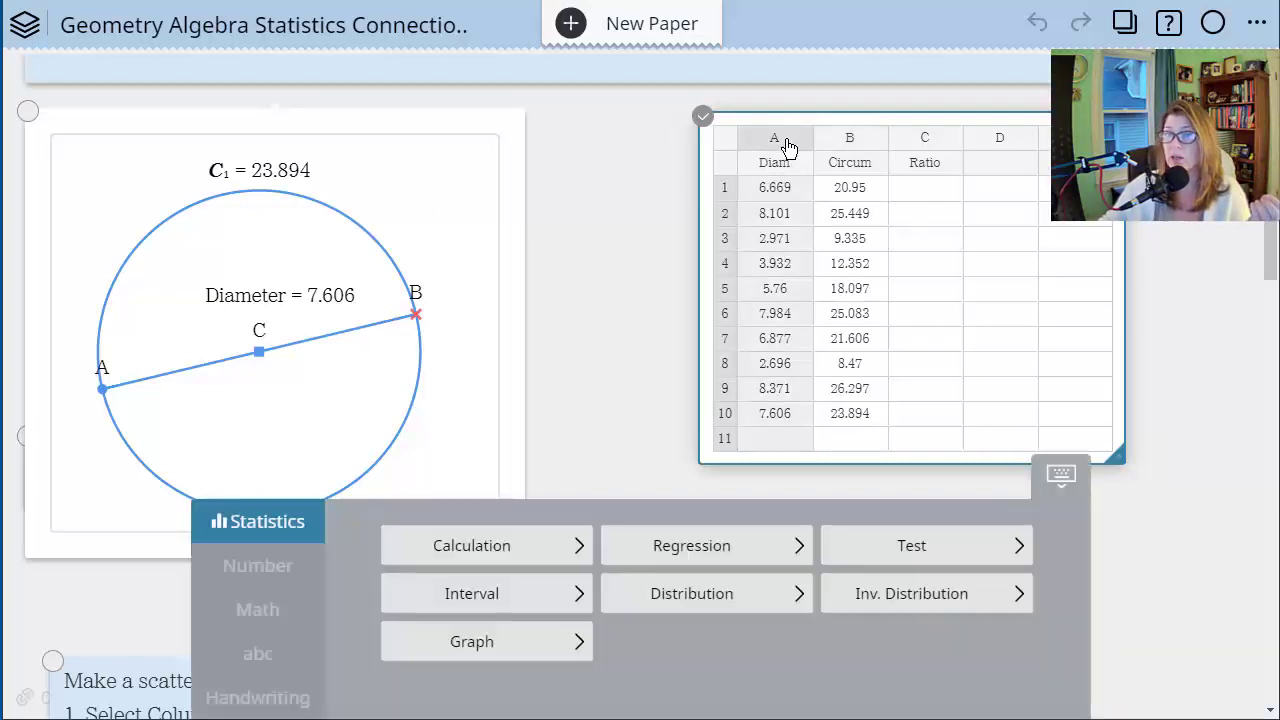
pyautogui.keyDown('shift'); pyautogui.click(840, 145); pyautogui.keyUp('shift')
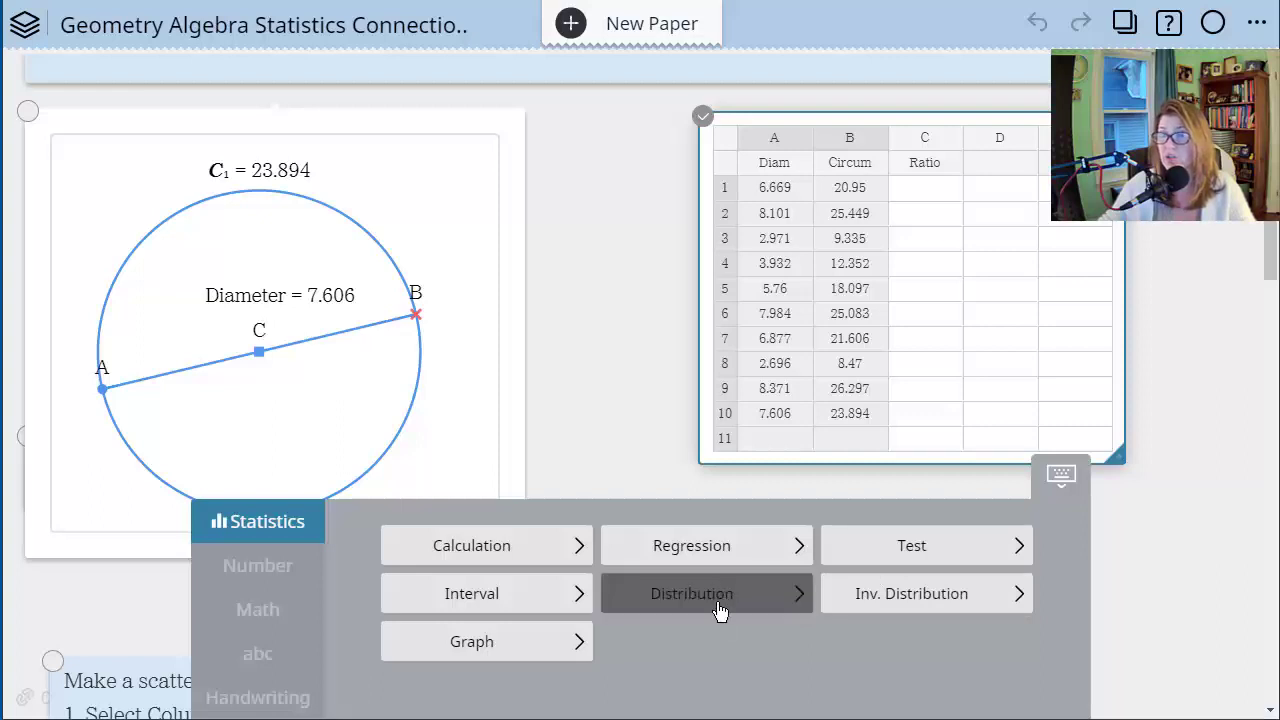
pyautogui.click(505, 652)
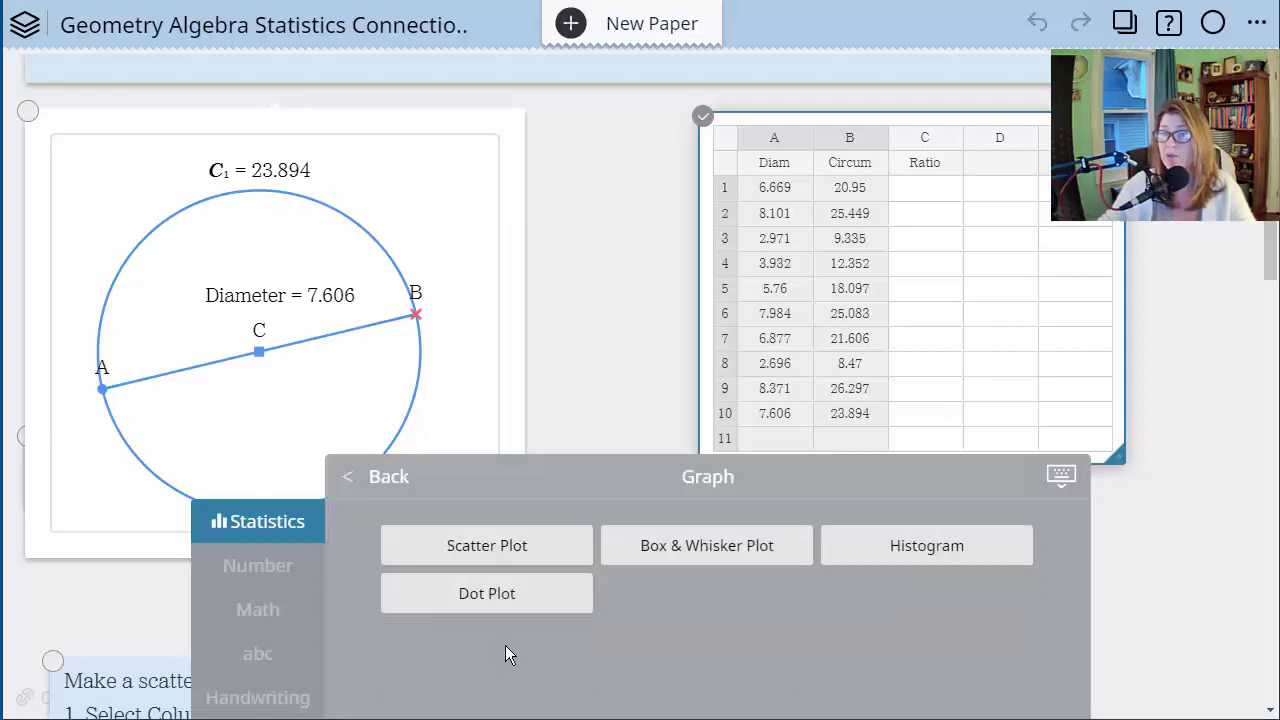
pyautogui.click(507, 558)
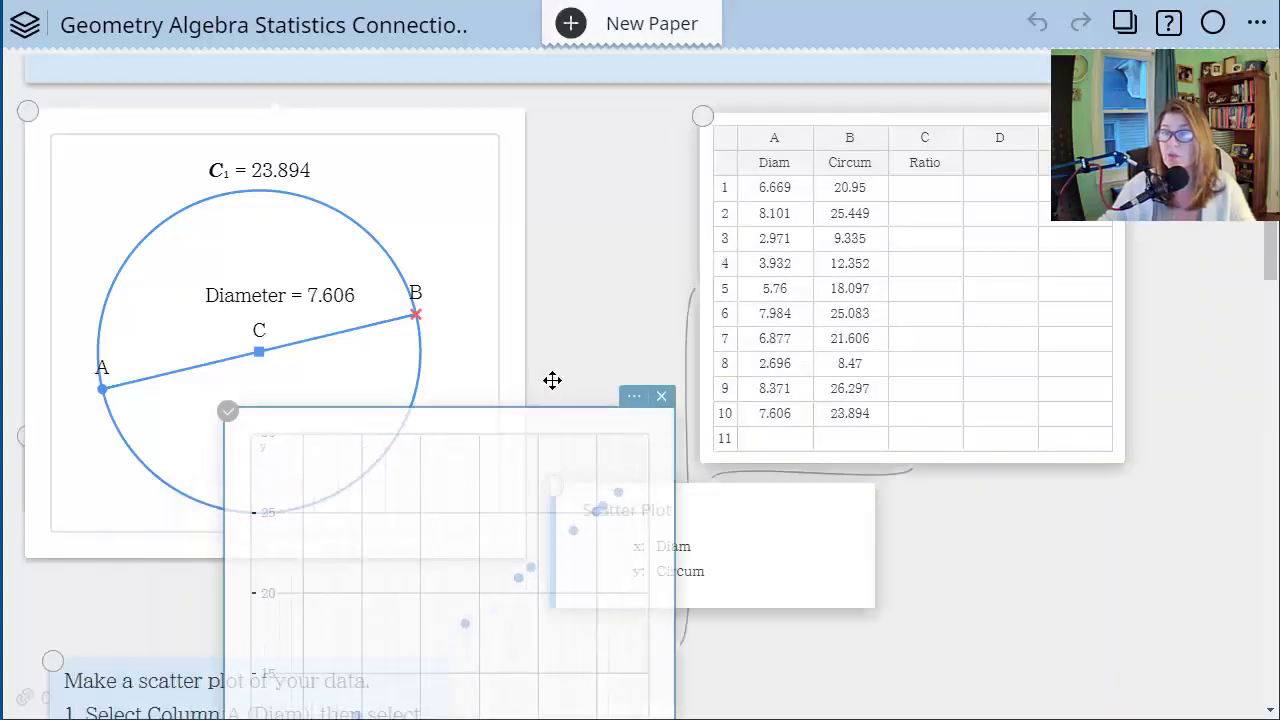
# Place the Scatter Plot sticky below the data table and the plotted graph over the lower part of the circle sticky
pyautogui.click(862, 541)
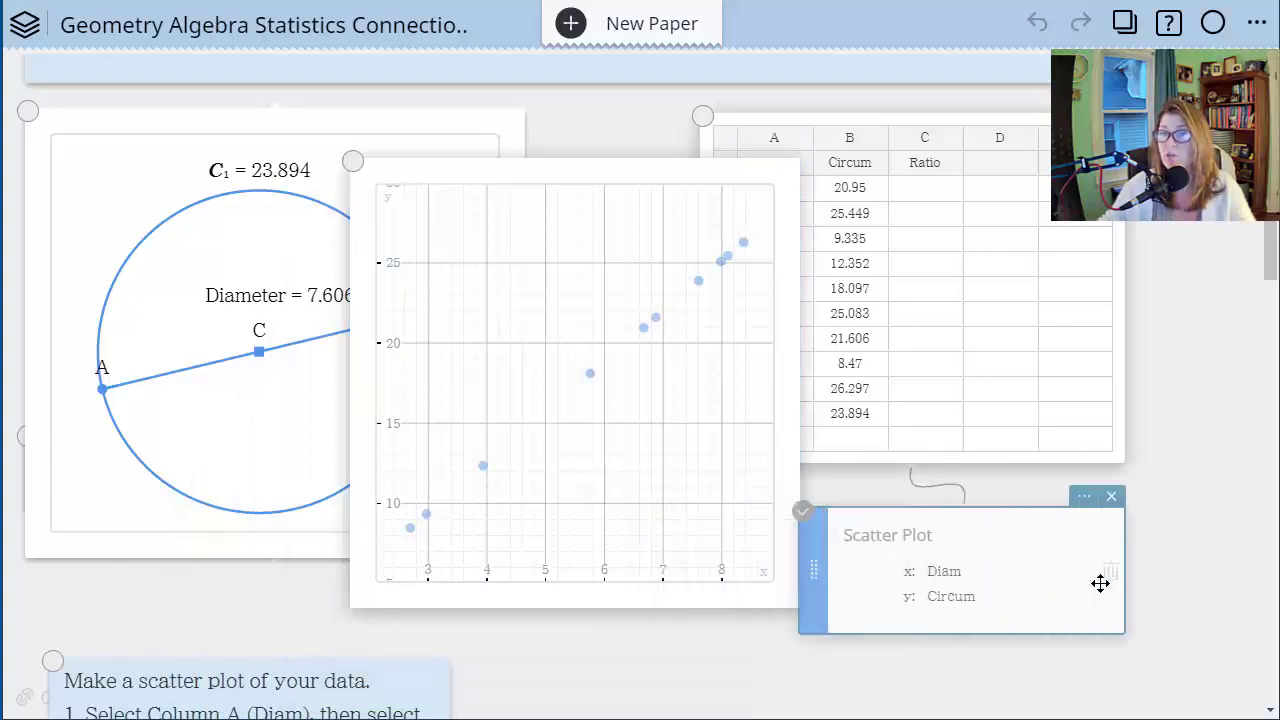
pyautogui.click(655, 208)
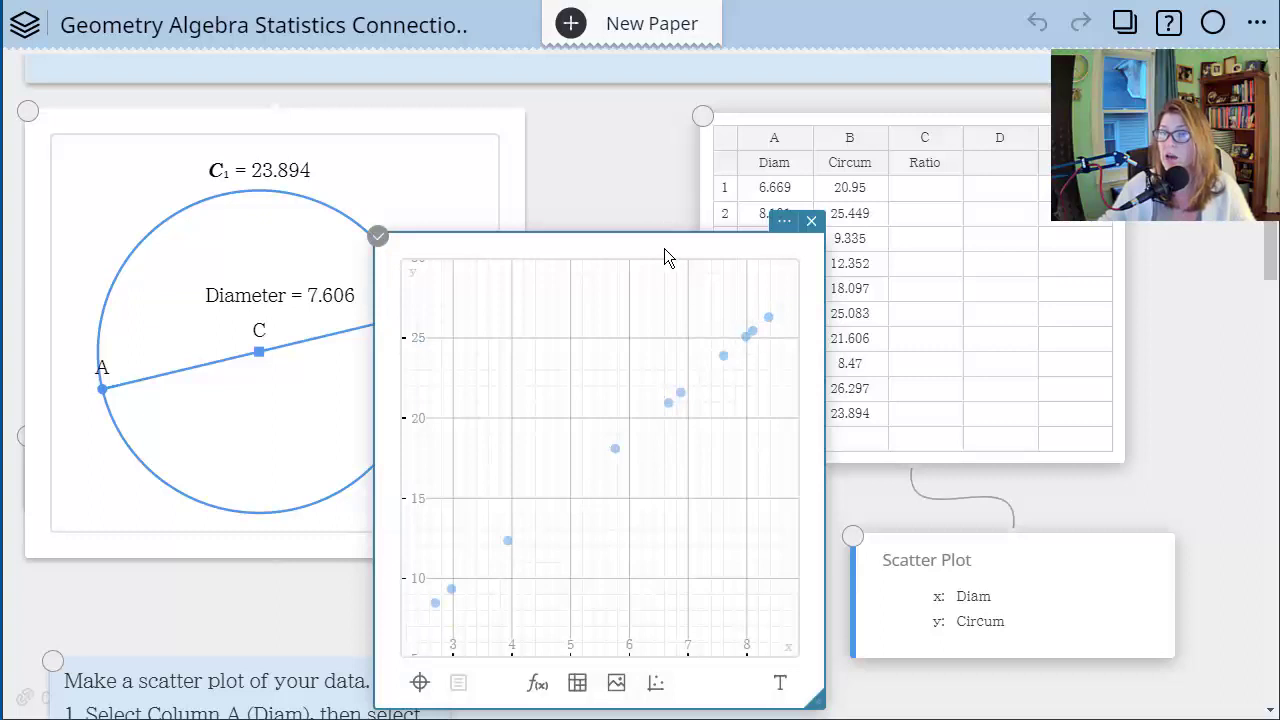
pyautogui.moveTo(665, 250); pyautogui.dragTo(517, 197)
pyautogui.moveTo(513, 225); pyautogui.dragTo(508, 249)
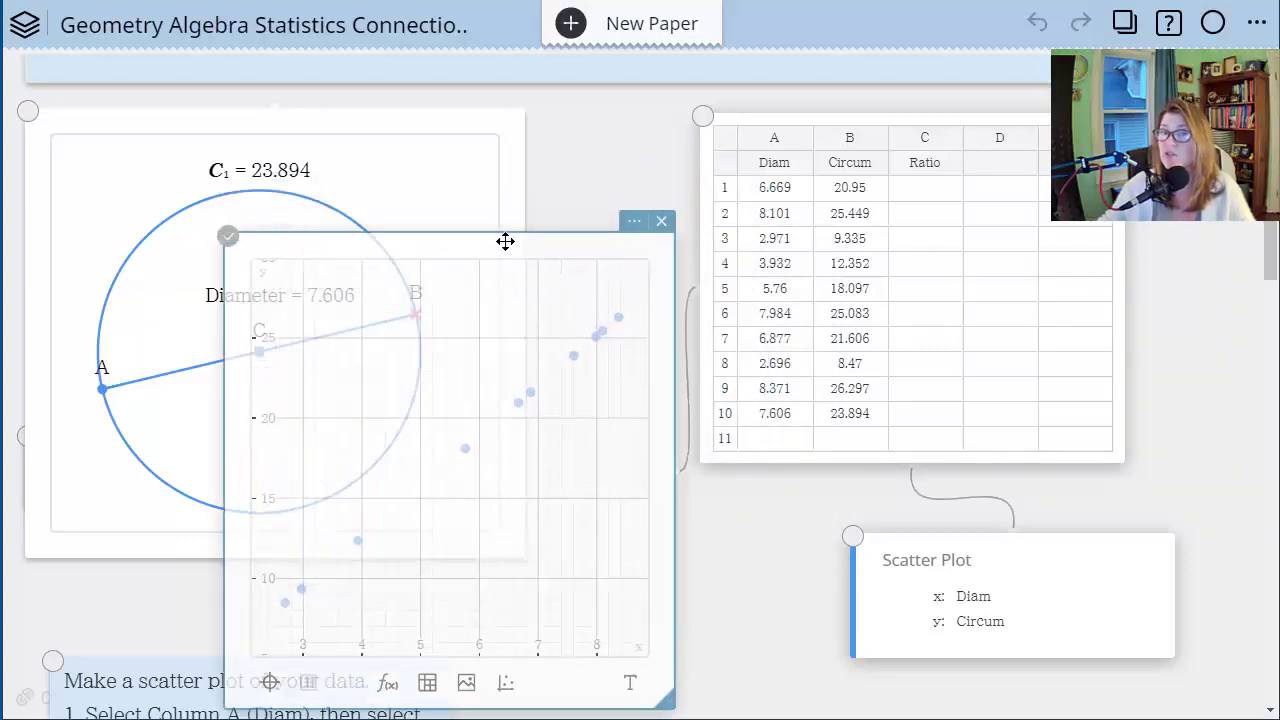
# Add a Calculate sticky just above the scatter graph and move the data table farther away from the graph
pyautogui.click(729, 525)
pyautogui.click(729, 520)
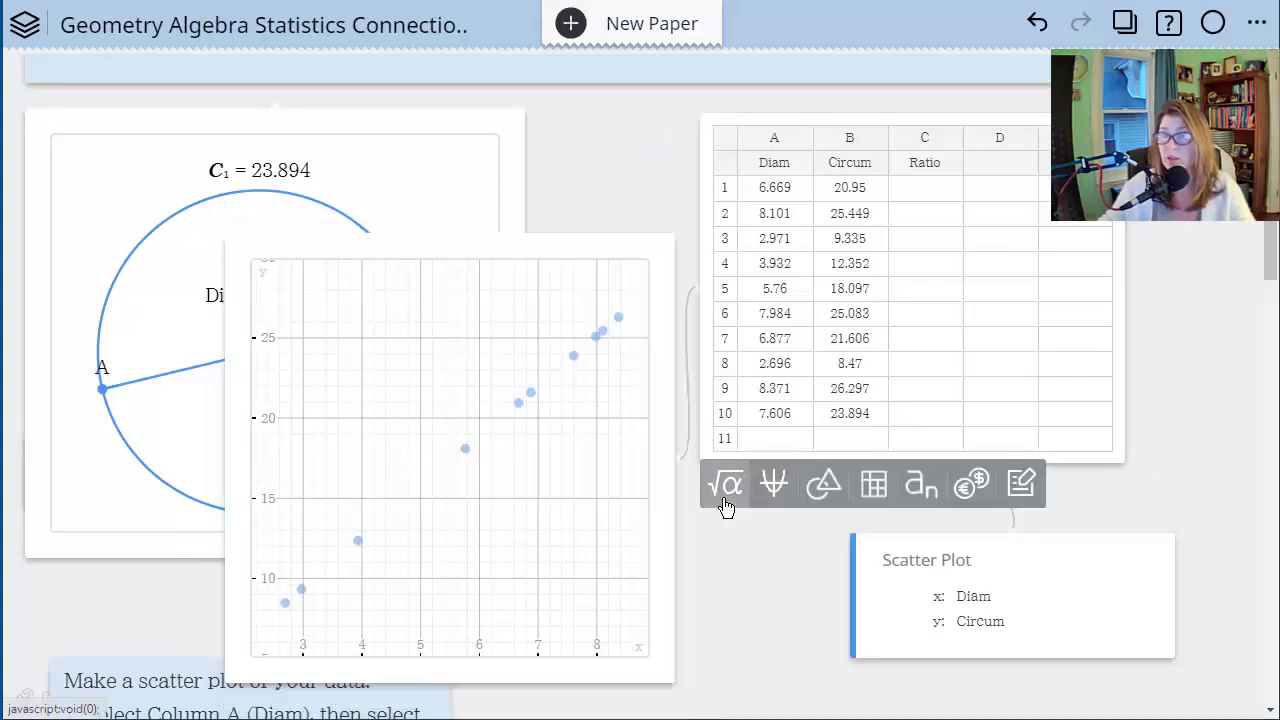
pyautogui.click(726, 487)
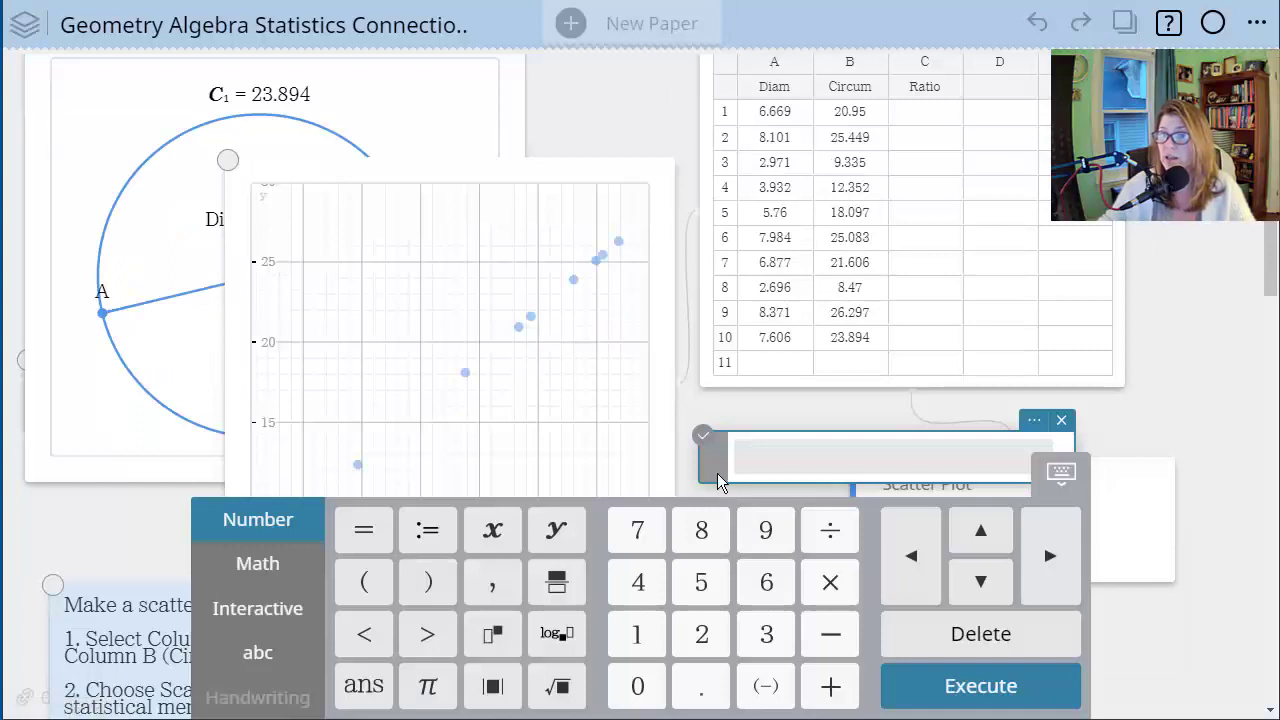
pyautogui.moveTo(716, 464); pyautogui.dragTo(437, 114)
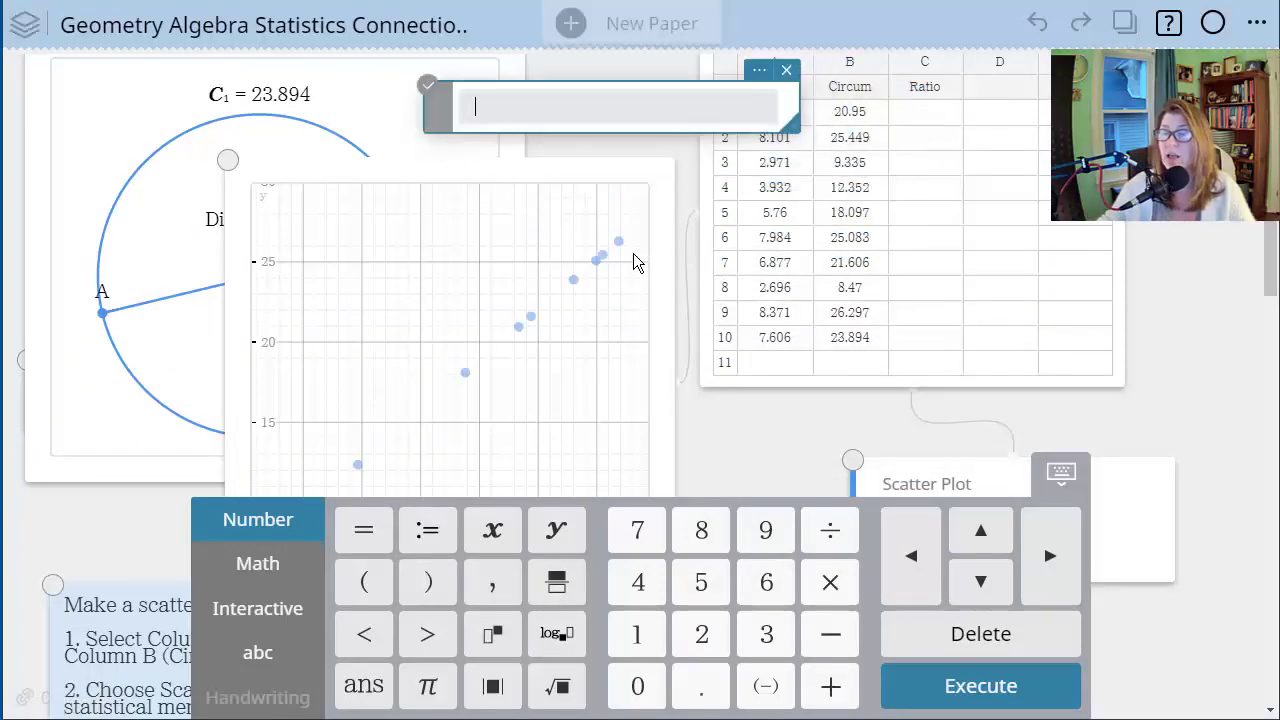
pyautogui.scroll(2, 1160, 364)
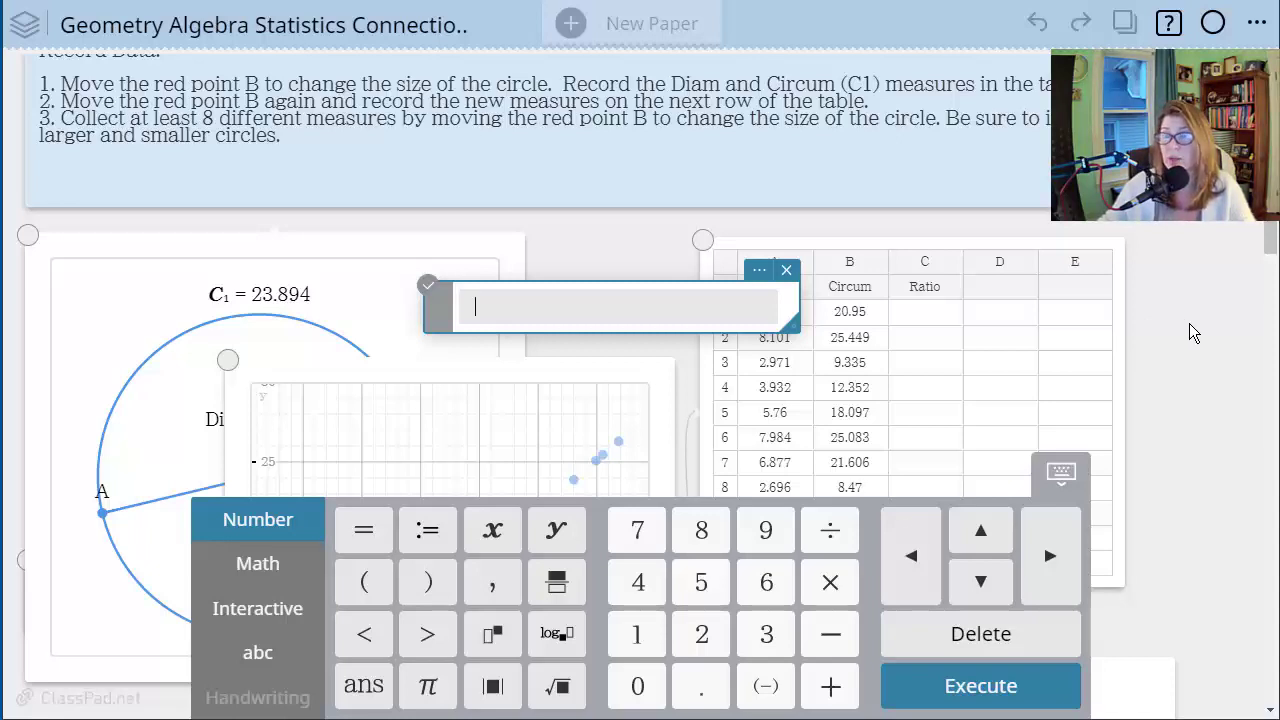
pyautogui.scroll(-1, 1189, 323)
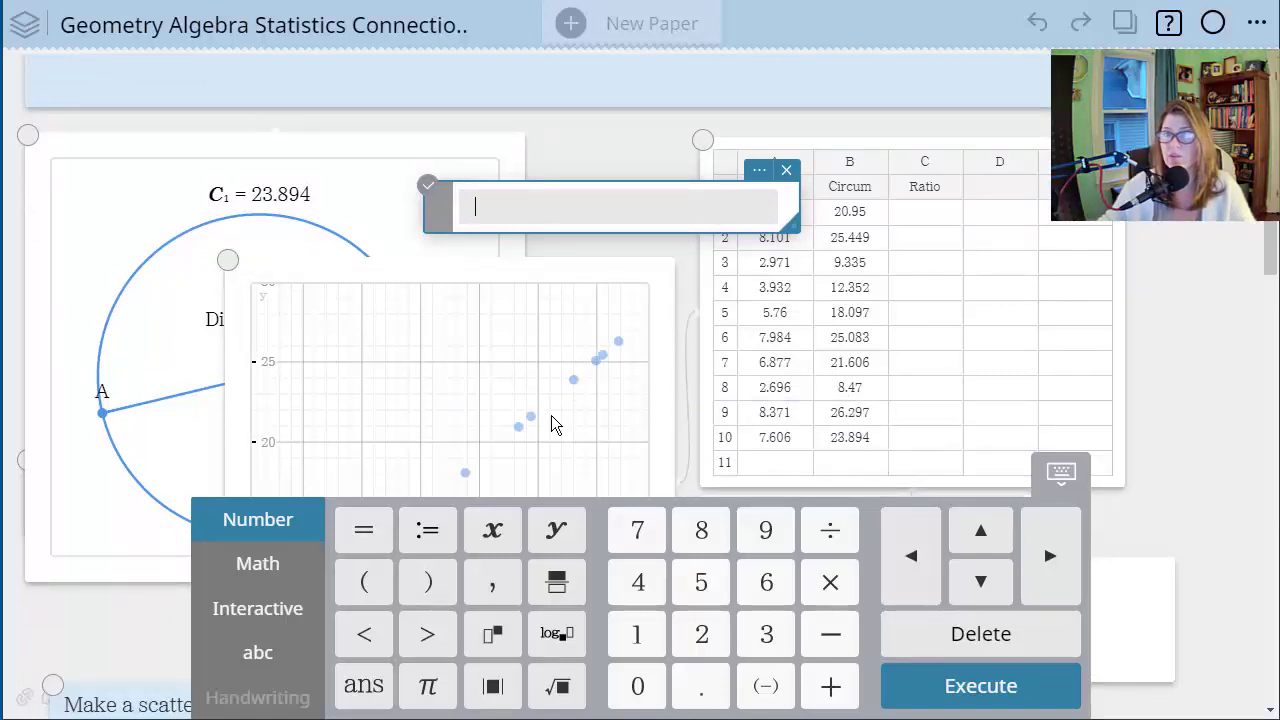
pyautogui.moveTo(952, 140); pyautogui.dragTo(1029, 128)
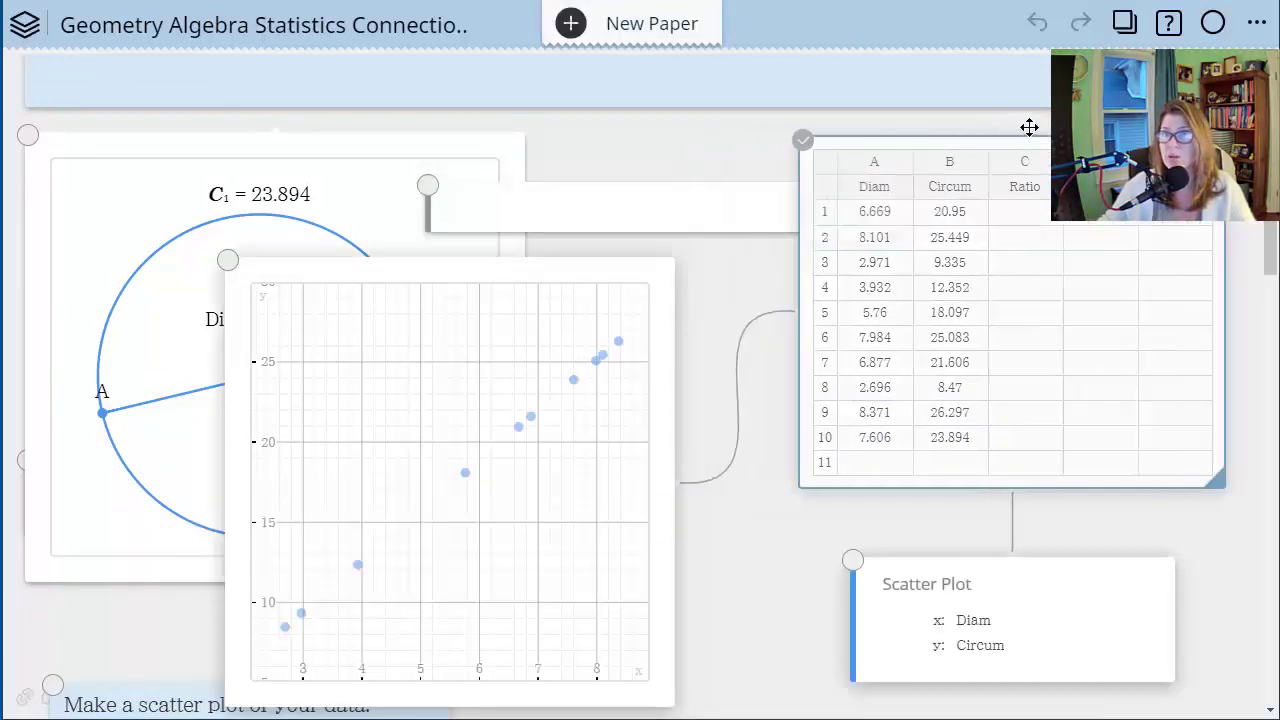
# Calculate Ratio:=Circum/Diam in the empty Calculate sticky to fill the table's Ratio column
pyautogui.click(665, 212)
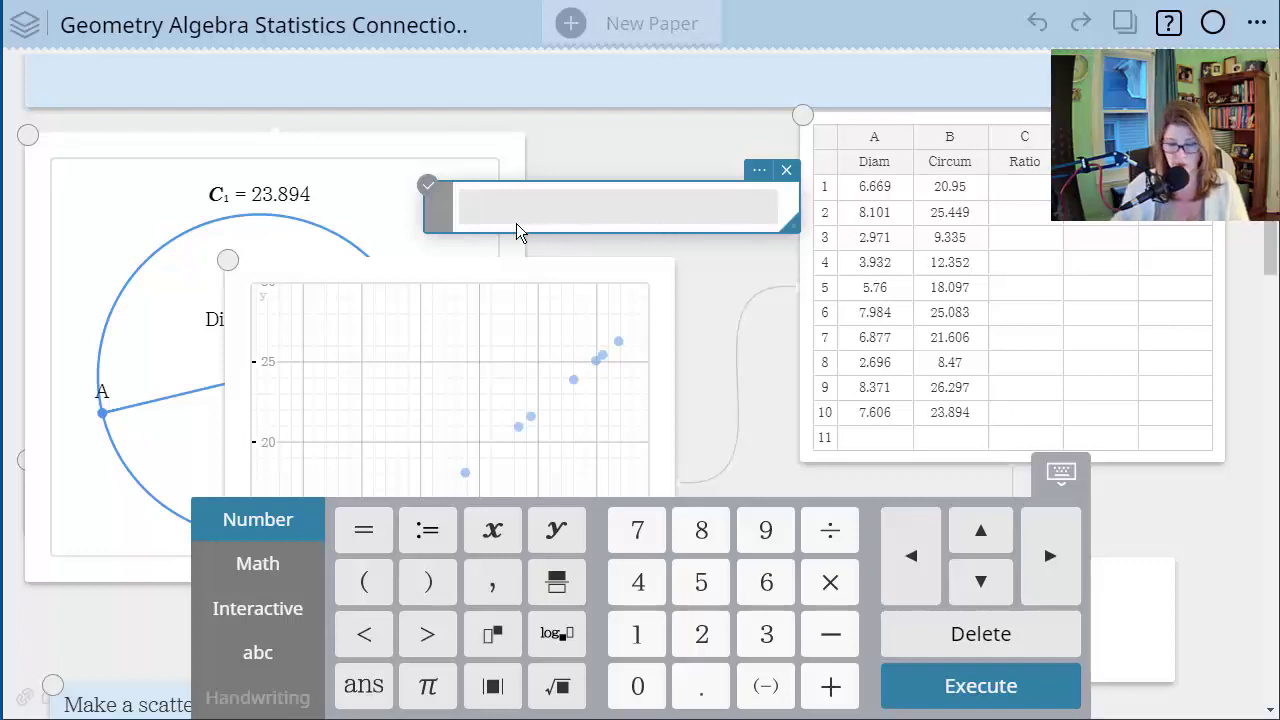
pyautogui.write('Ratio')
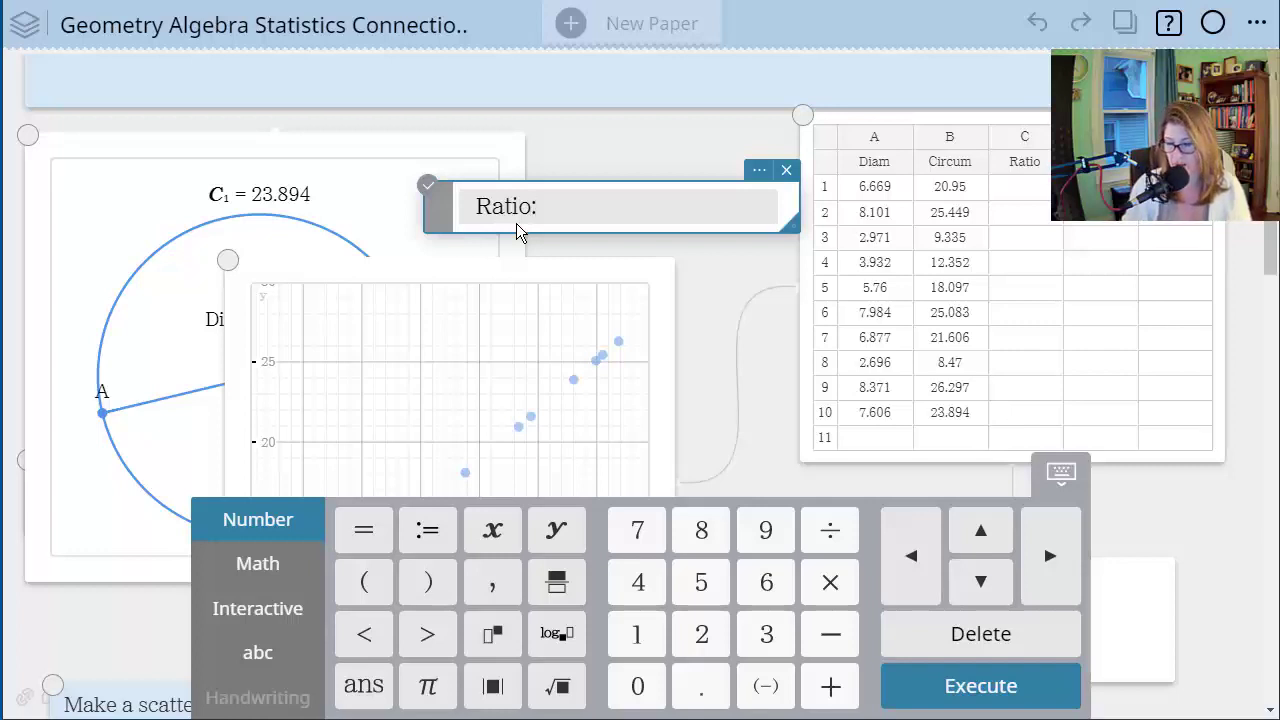
pyautogui.write(': = Ci')
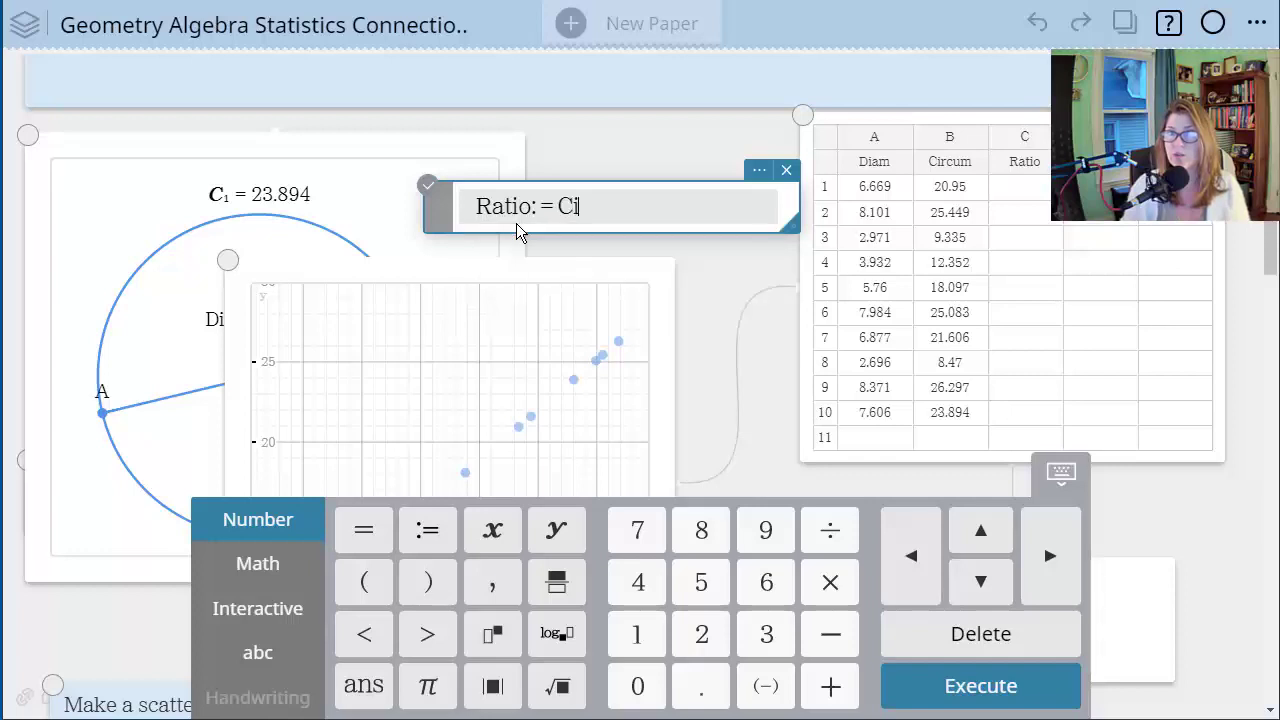
pyautogui.write('rcum')
pyautogui.press('Return')
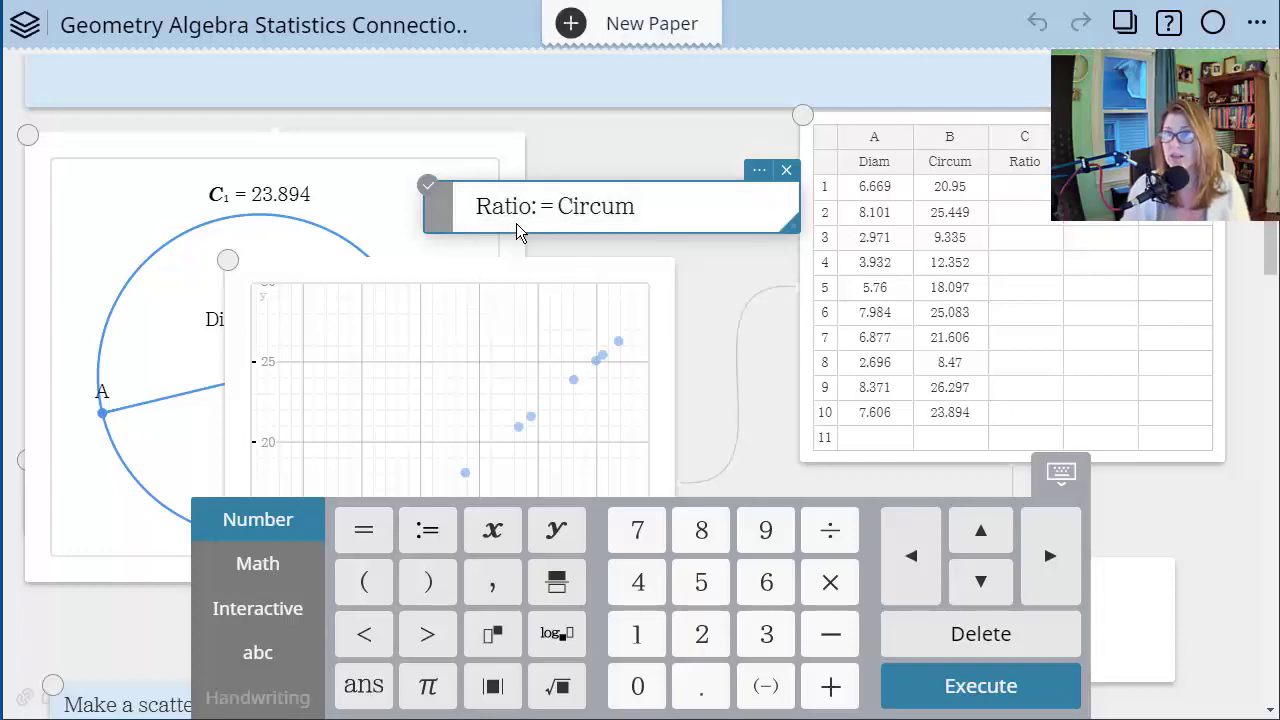
pyautogui.click(648, 210)
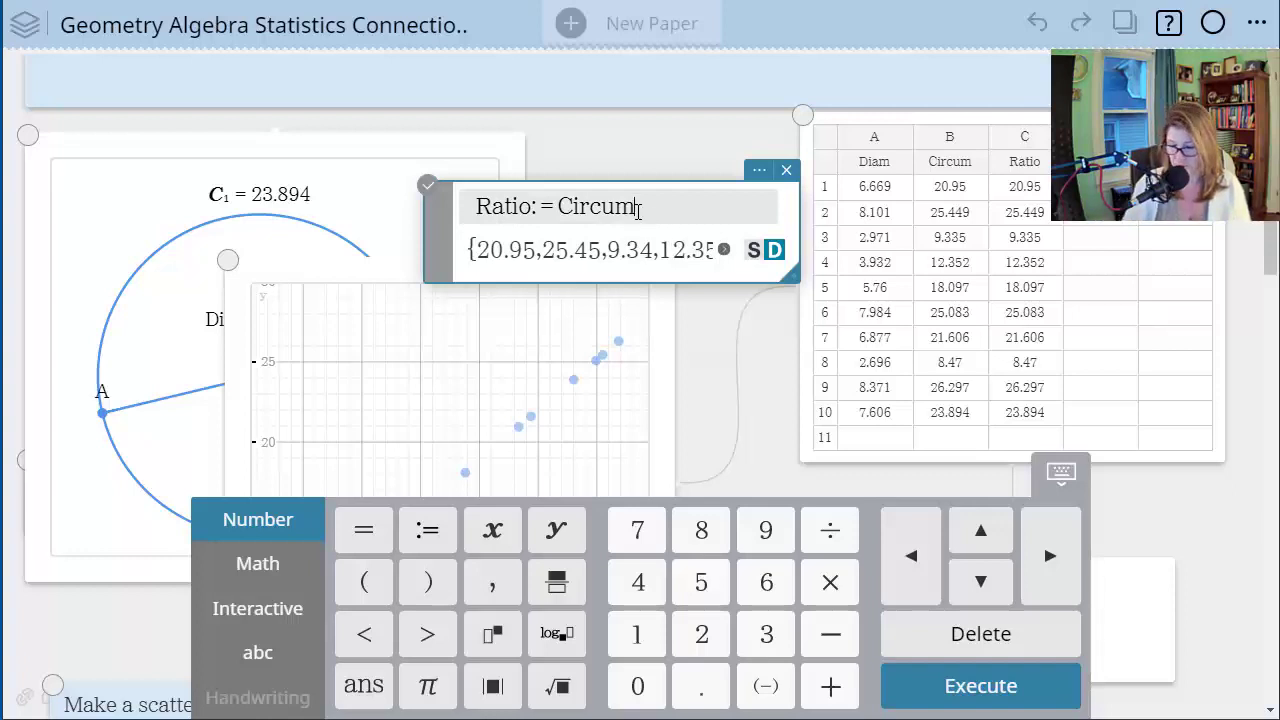
pyautogui.write('/')
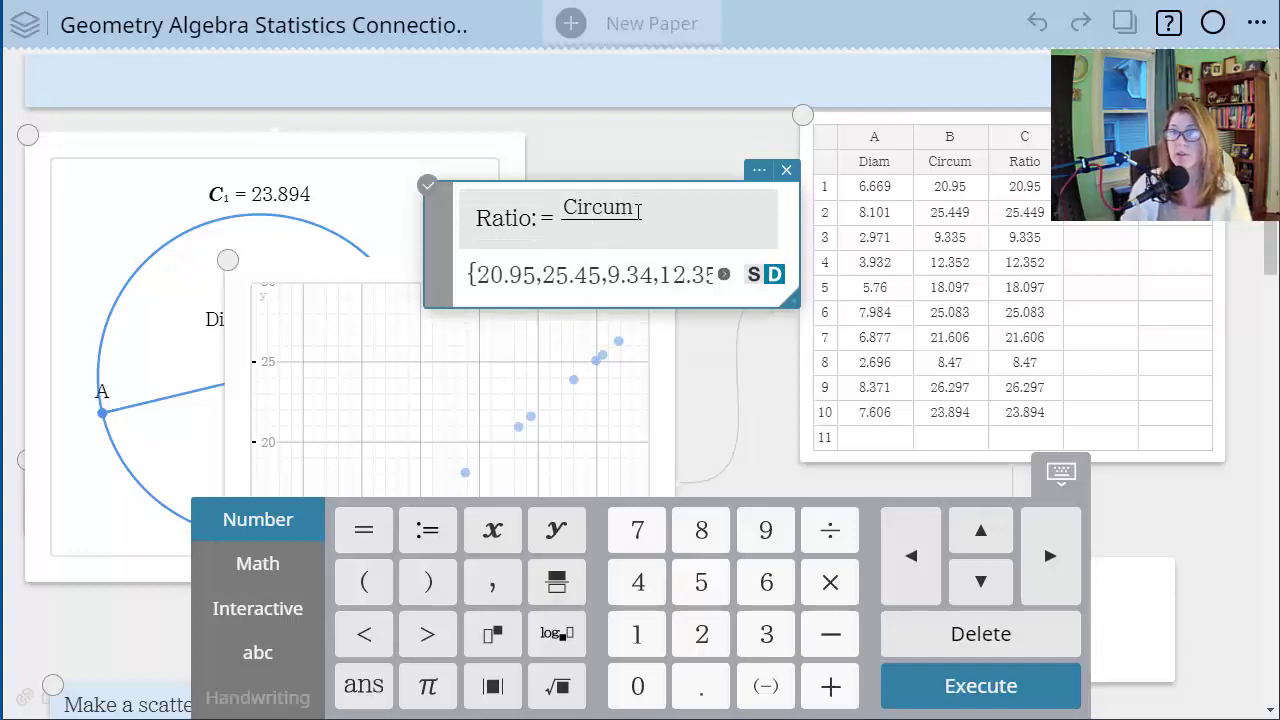
pyautogui.write('Diam')
pyautogui.press('Return')
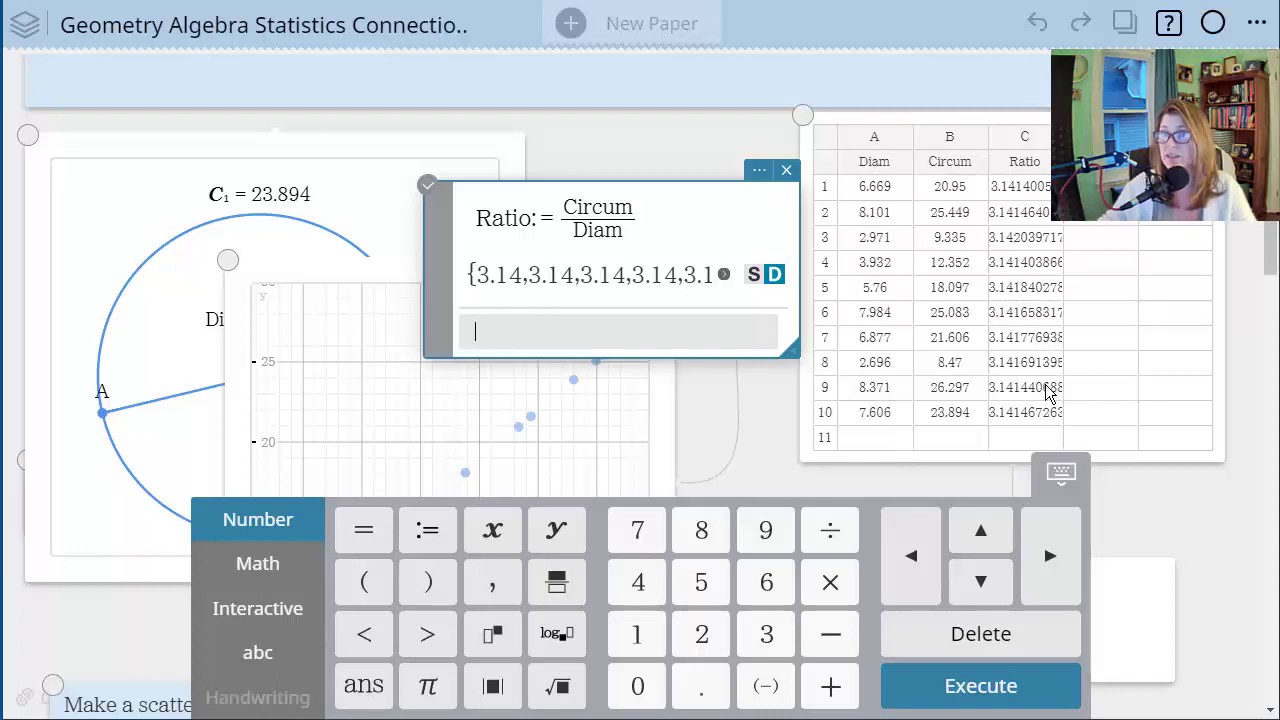
# Place the Ratio calculation sticky at the lower edge of the data table and shift the scatter graph to uncover more of the circle
pyautogui.moveTo(692, 192); pyautogui.dragTo(1126, 377)
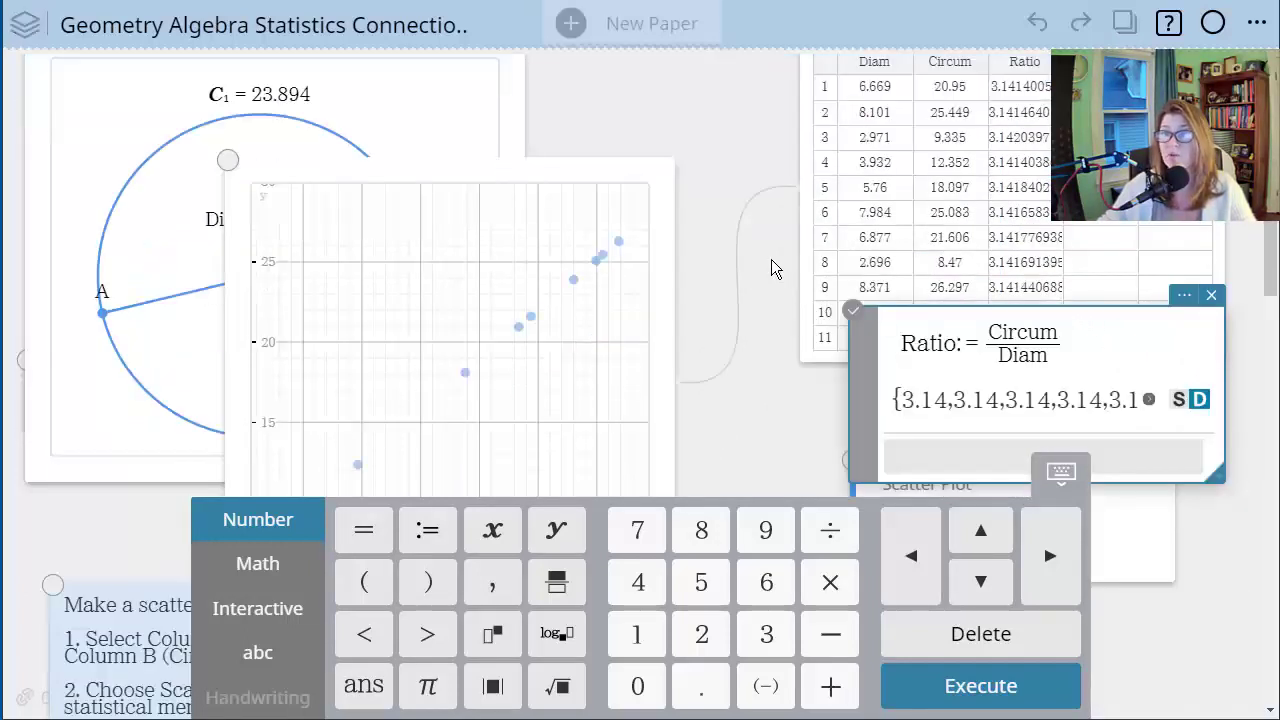
pyautogui.scroll(-3, 750, 268)
pyautogui.click(589, 223)
pyautogui.moveTo(589, 223); pyautogui.dragTo(675, 168)
pyautogui.scroll(3, 746, 446)
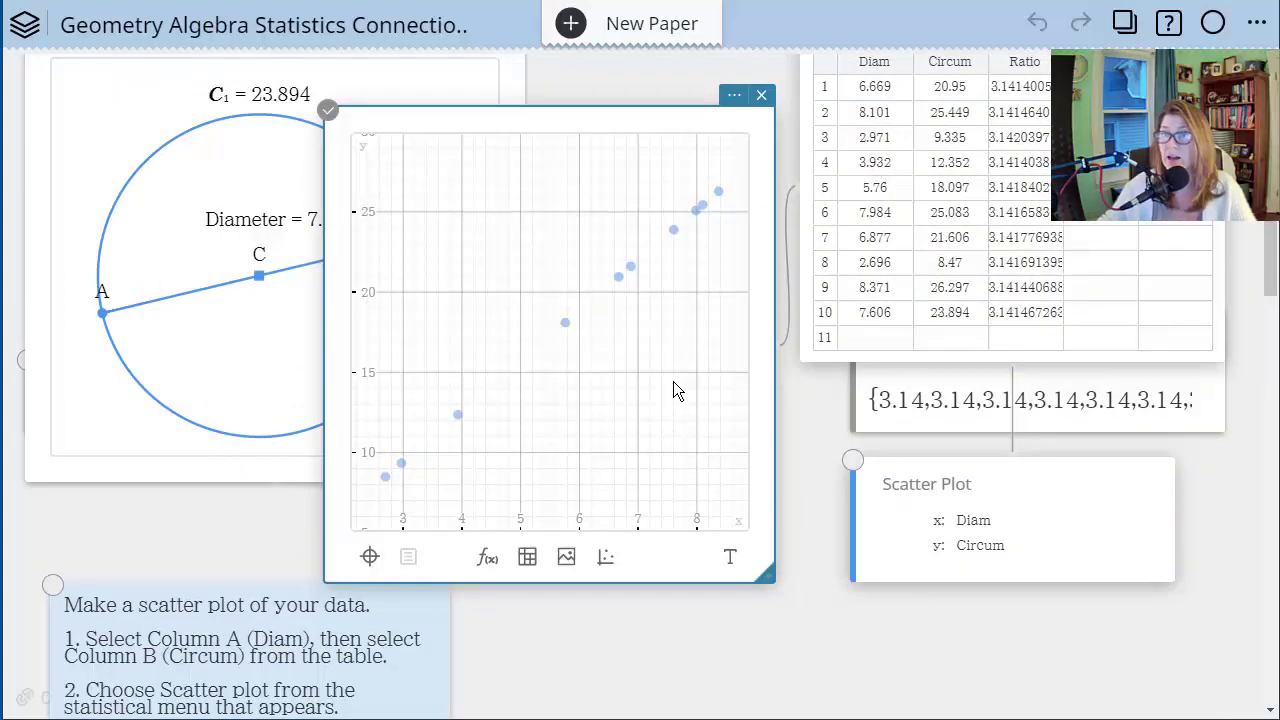
# Graph the function y=3.14x on the scatter plot and place its equation sticky over the graph's lower part
pyautogui.click(495, 562)
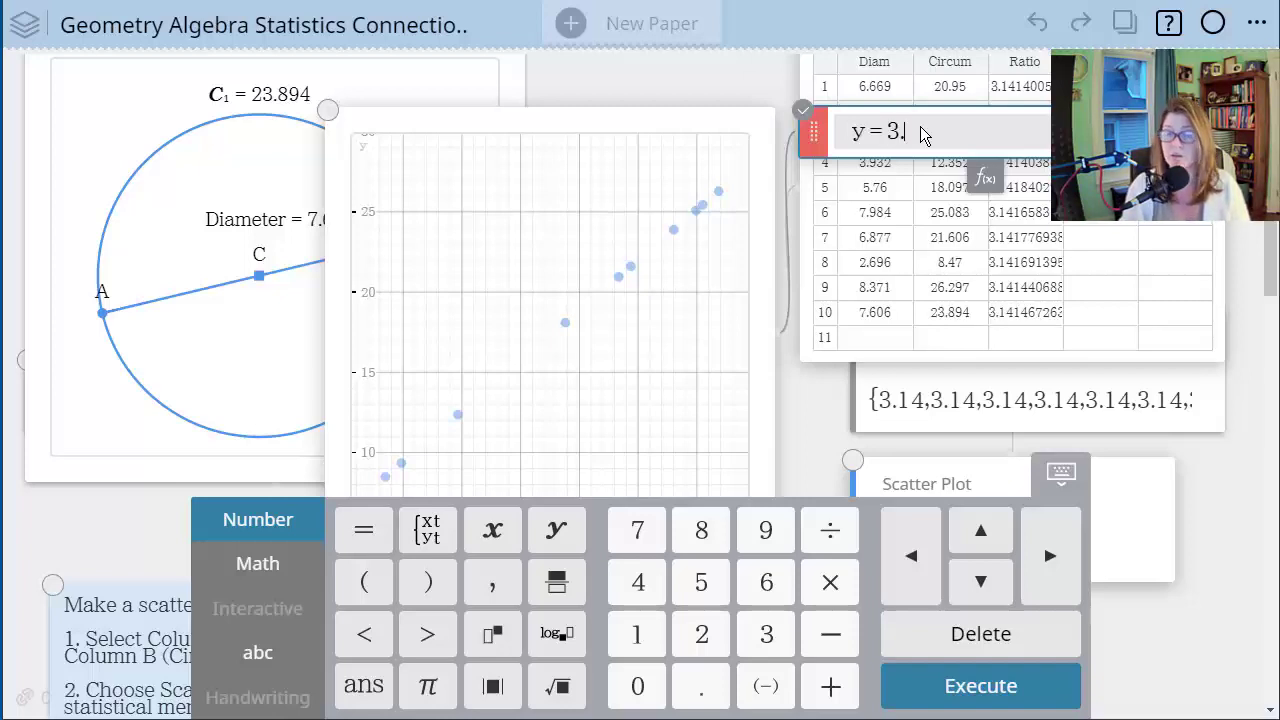
pyautogui.write('x')
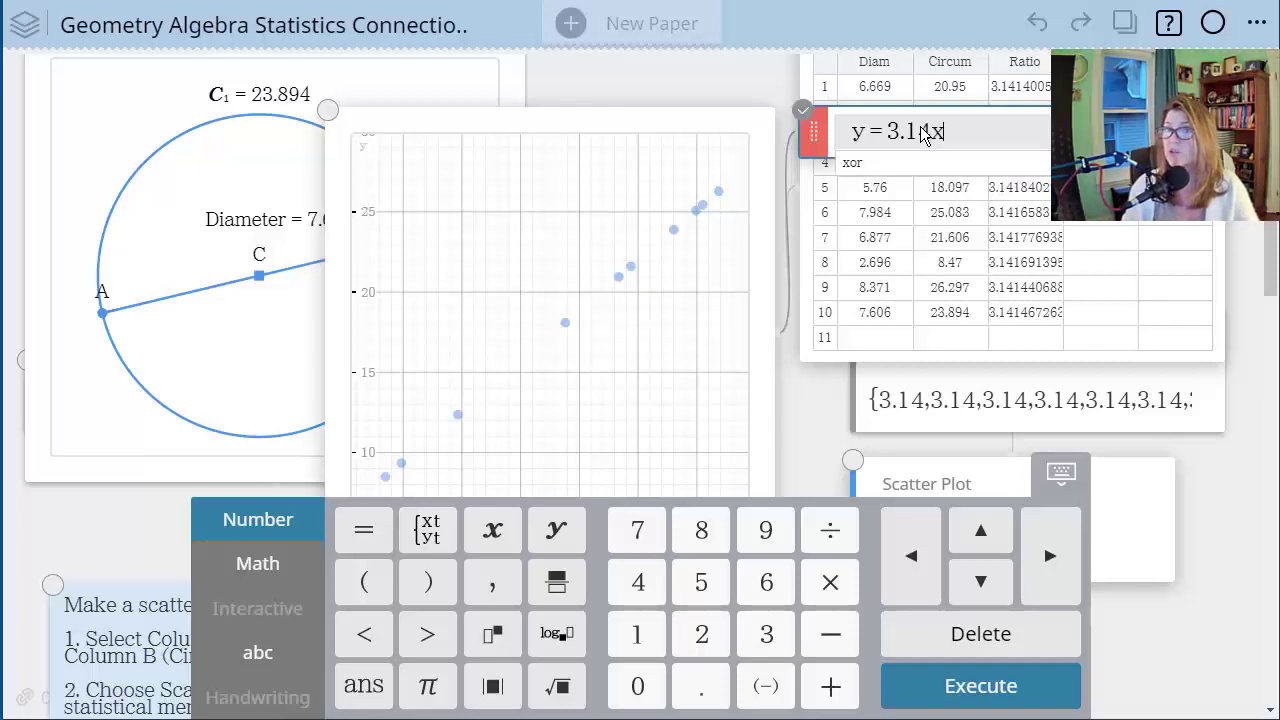
pyautogui.press('Return')
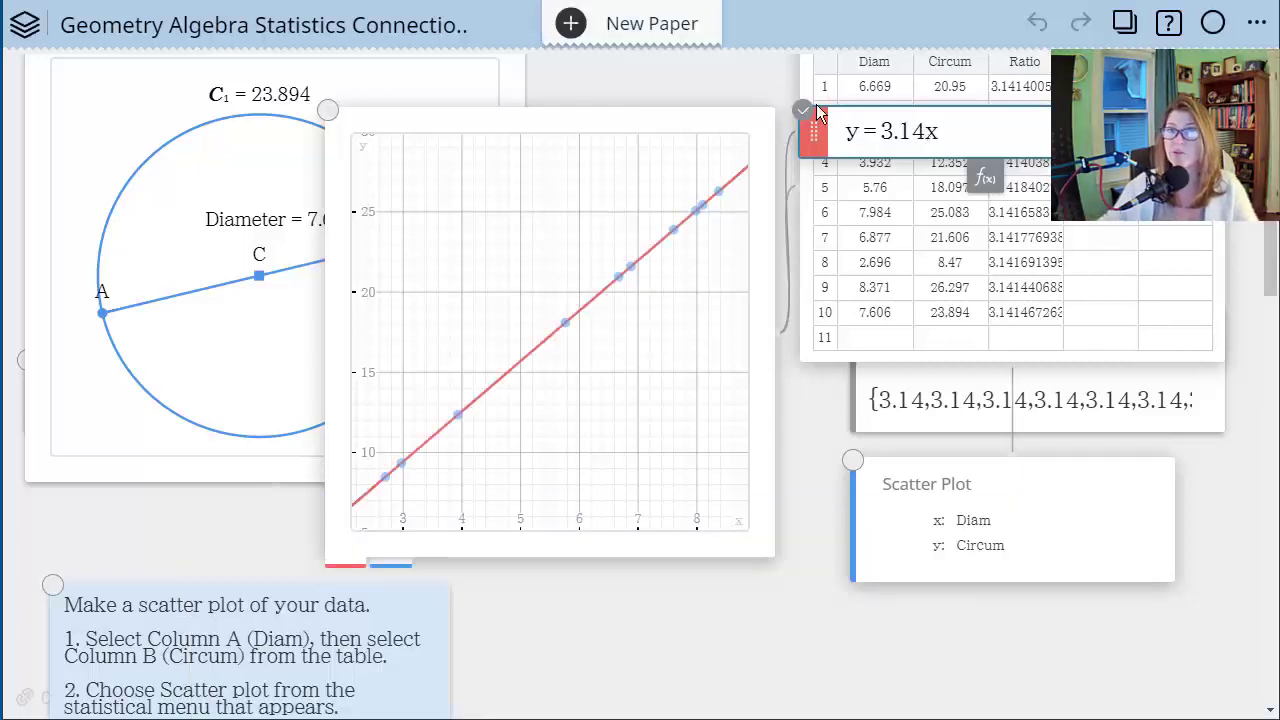
pyautogui.moveTo(813, 140); pyautogui.dragTo(443, 517)
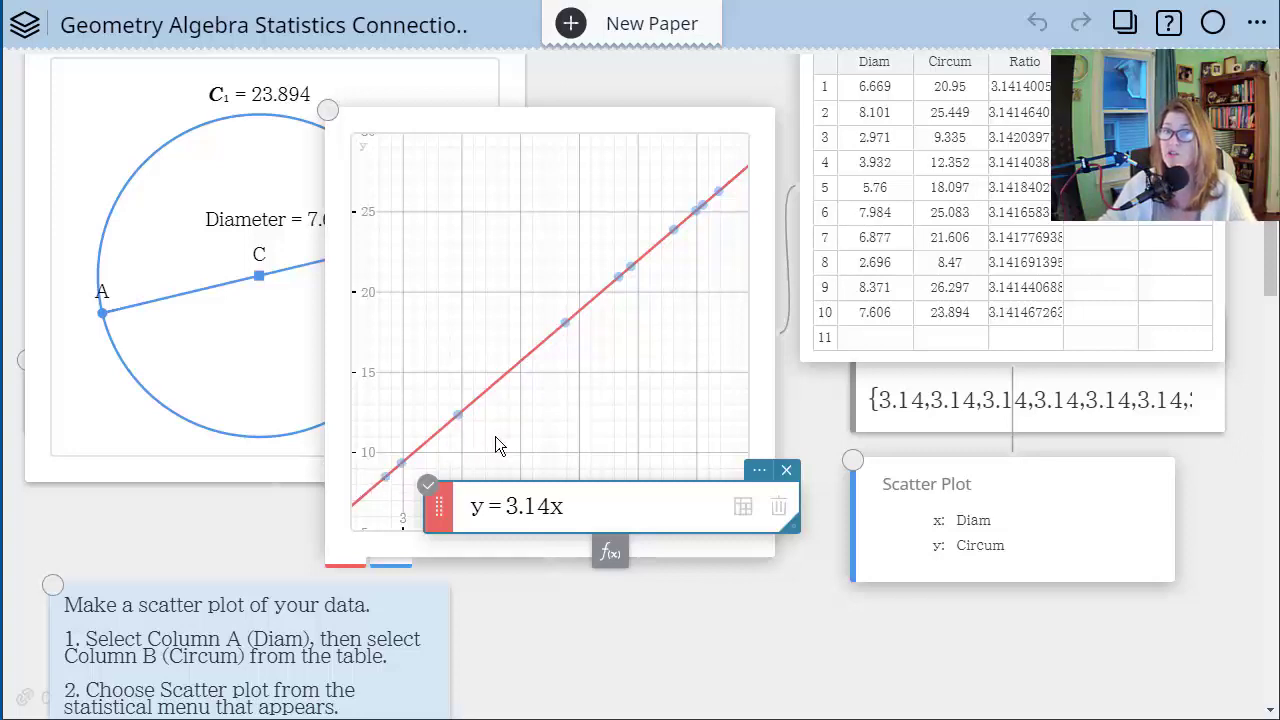
# Adjust the graph window to show the origin and all data points, and move the graph sticky over the lower part of the circle
pyautogui.moveTo(496, 437); pyautogui.dragTo(536, 398)
pyautogui.moveTo(556, 389); pyautogui.dragTo(743, 238)
pyautogui.moveTo(578, 452); pyautogui.dragTo(545, 392)
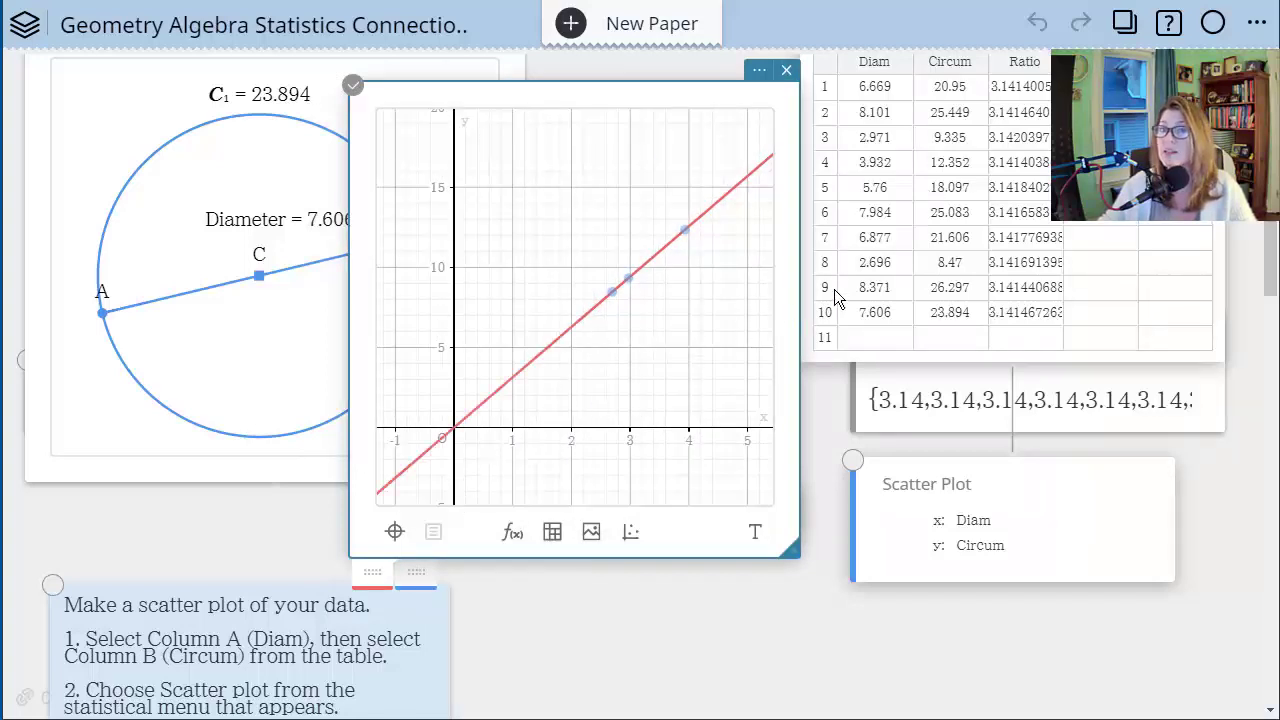
pyautogui.scroll(-4, 682, 325)
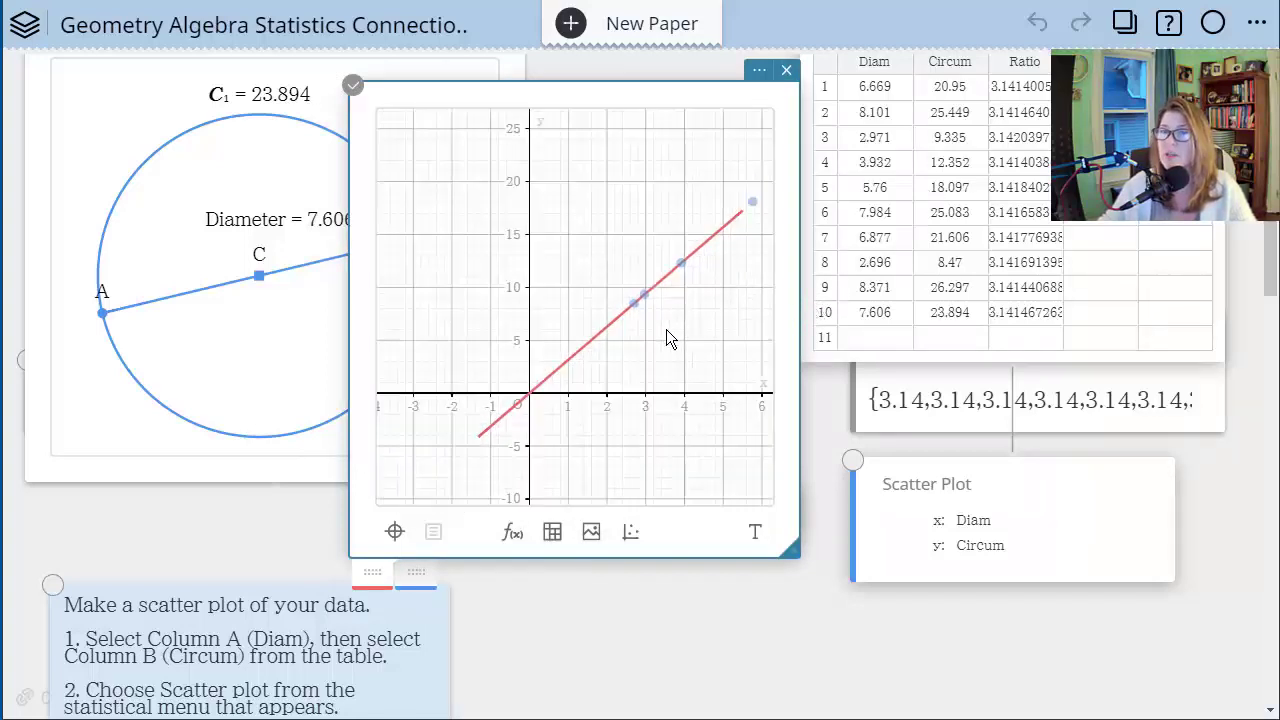
pyautogui.moveTo(695, 325); pyautogui.dragTo(582, 341)
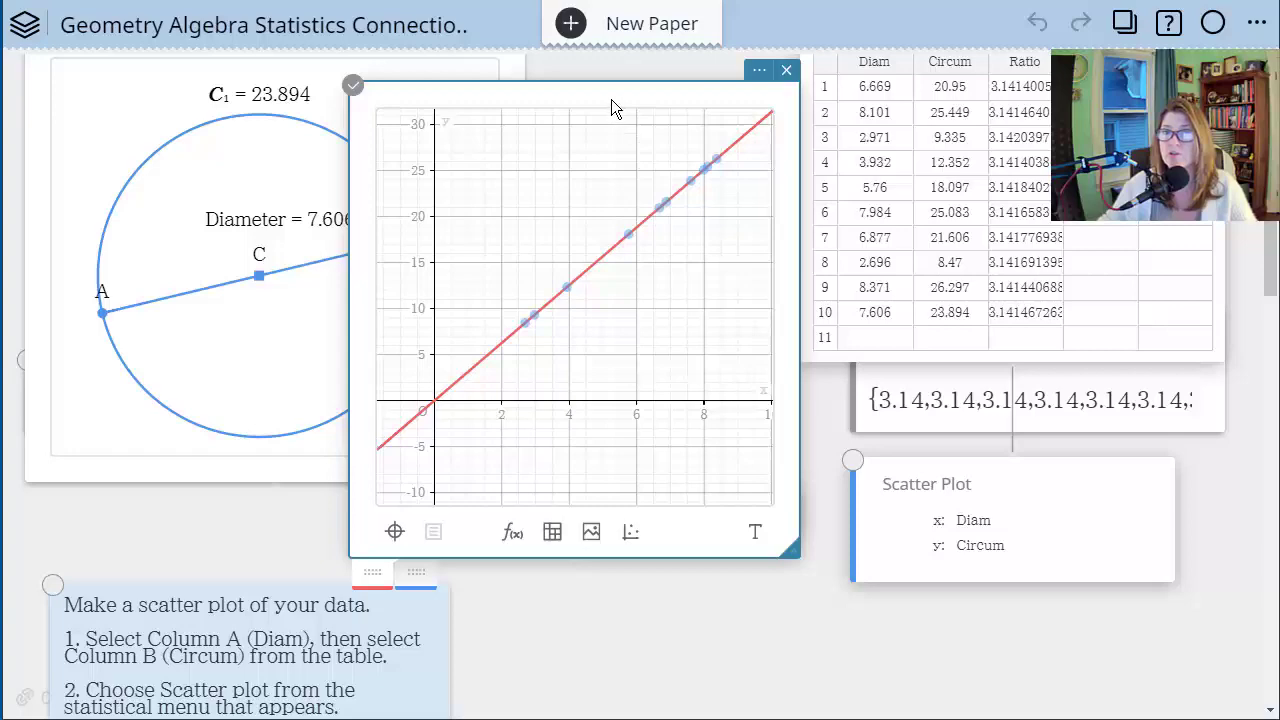
pyautogui.moveTo(613, 103); pyautogui.dragTo(338, 204)
# Generate a table of values from y=3.14x and place it between the circle sticky and the data table
pyautogui.click(658, 515)
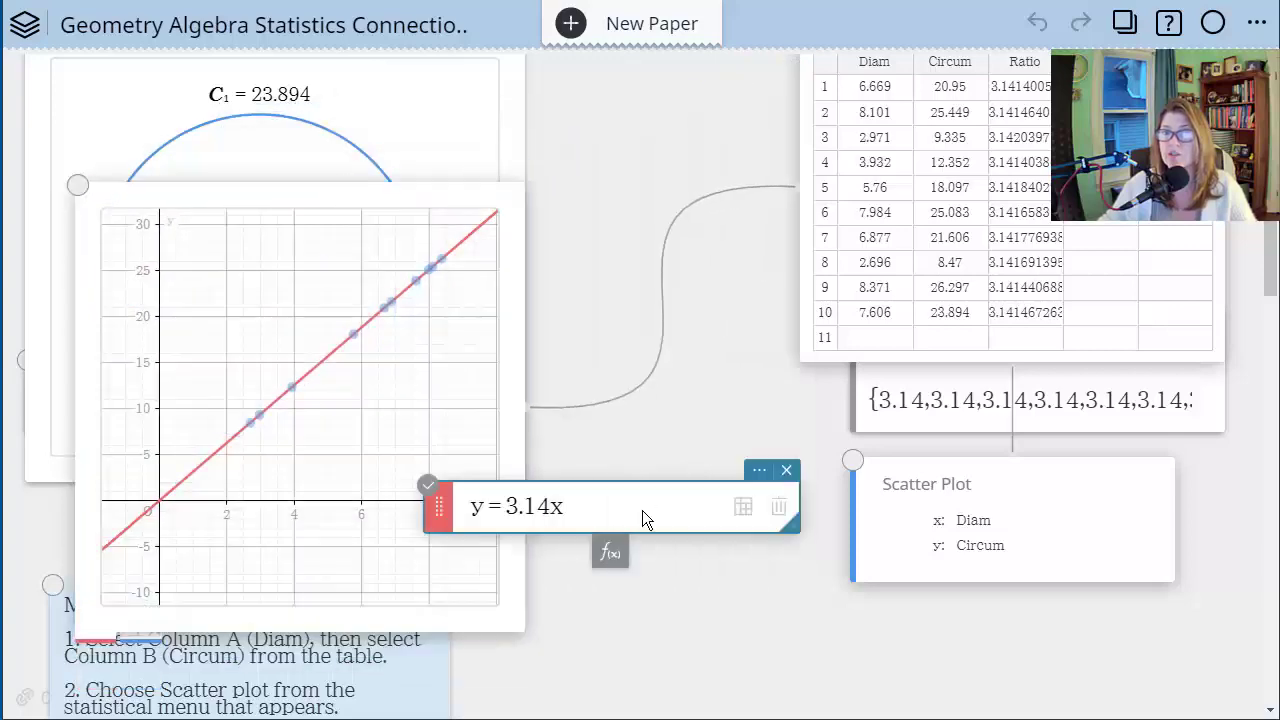
pyautogui.click(741, 506)
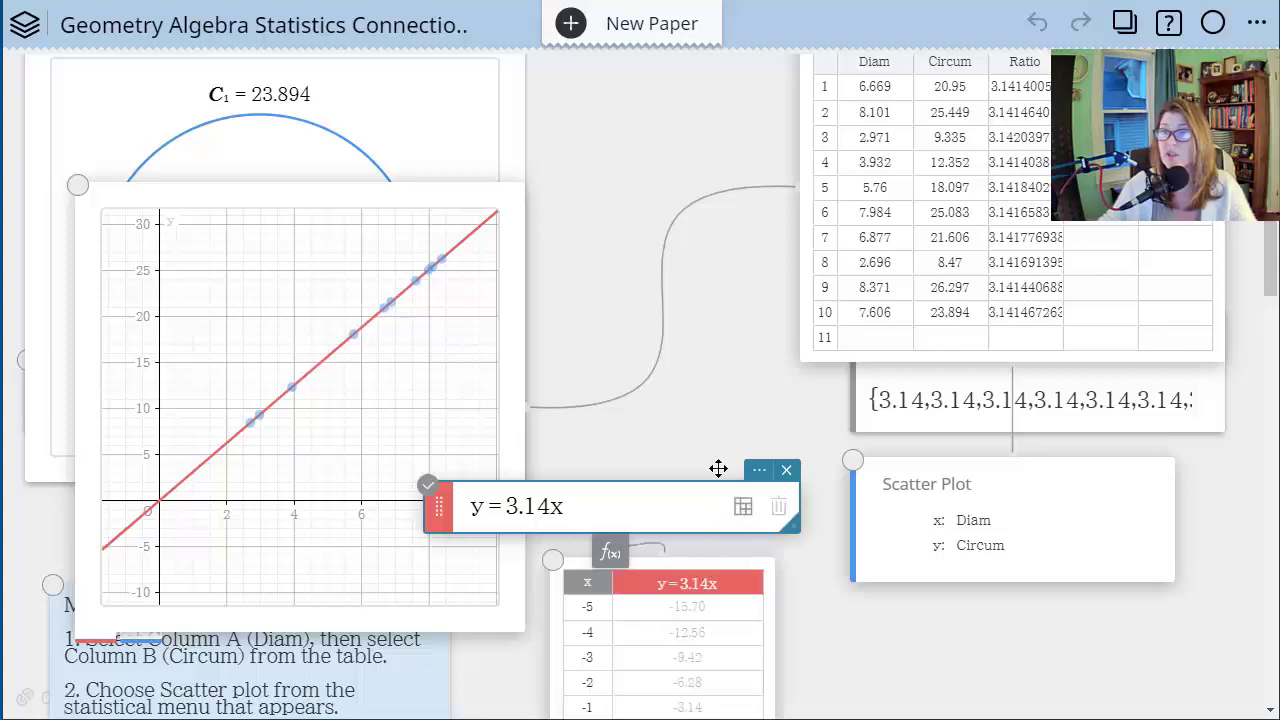
pyautogui.moveTo(718, 468); pyautogui.dragTo(703, 343)
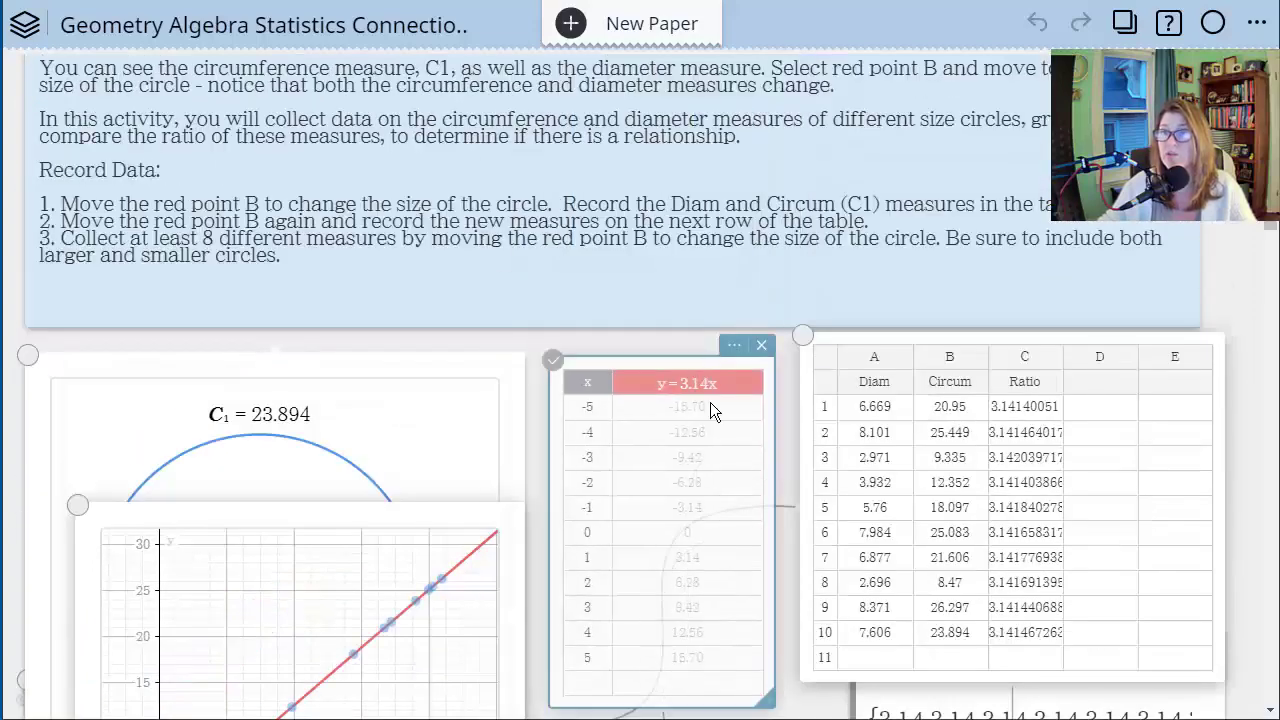